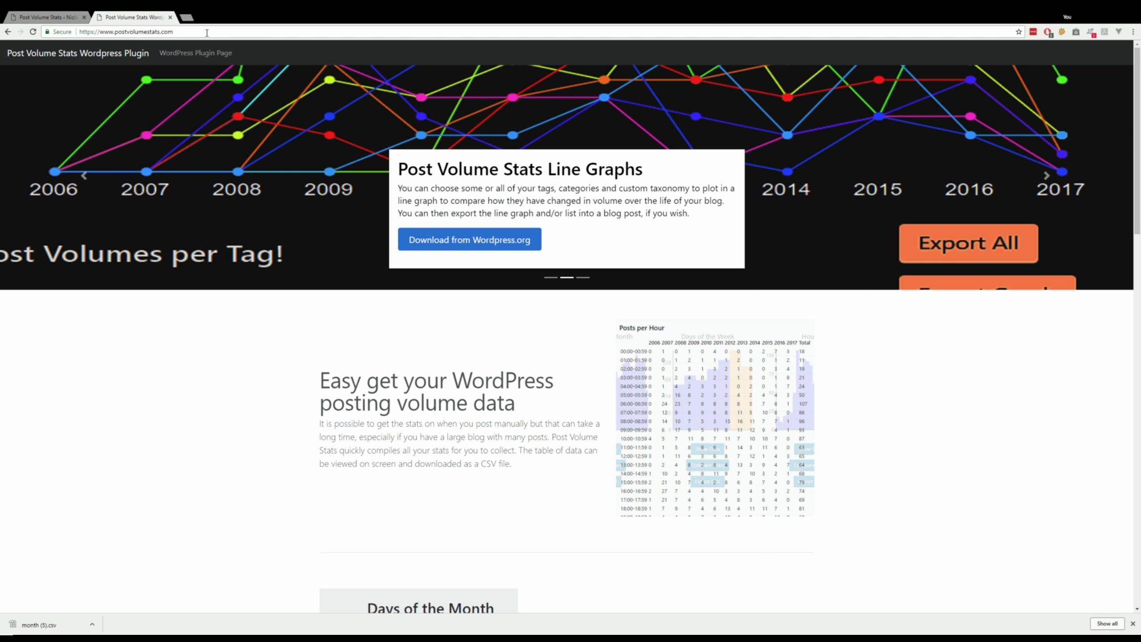
Review the Post Volume Stats page on WordPress.org and its pinned support request topic, closing the browser tab when done.
left_click(509, 239)
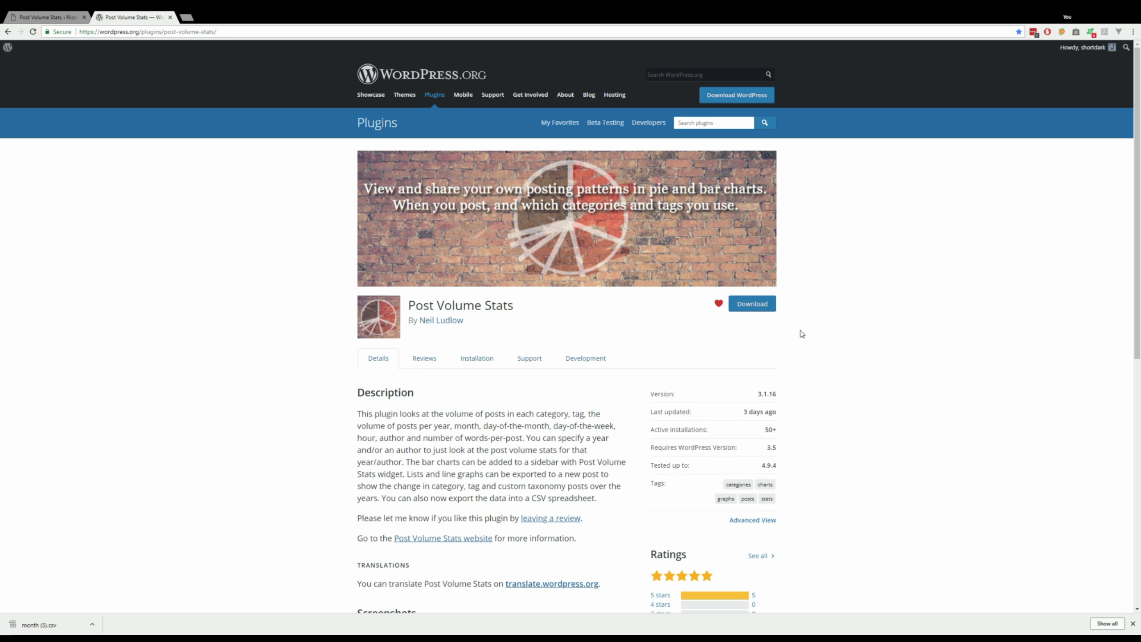
scroll(1128, 315, "down", 5)
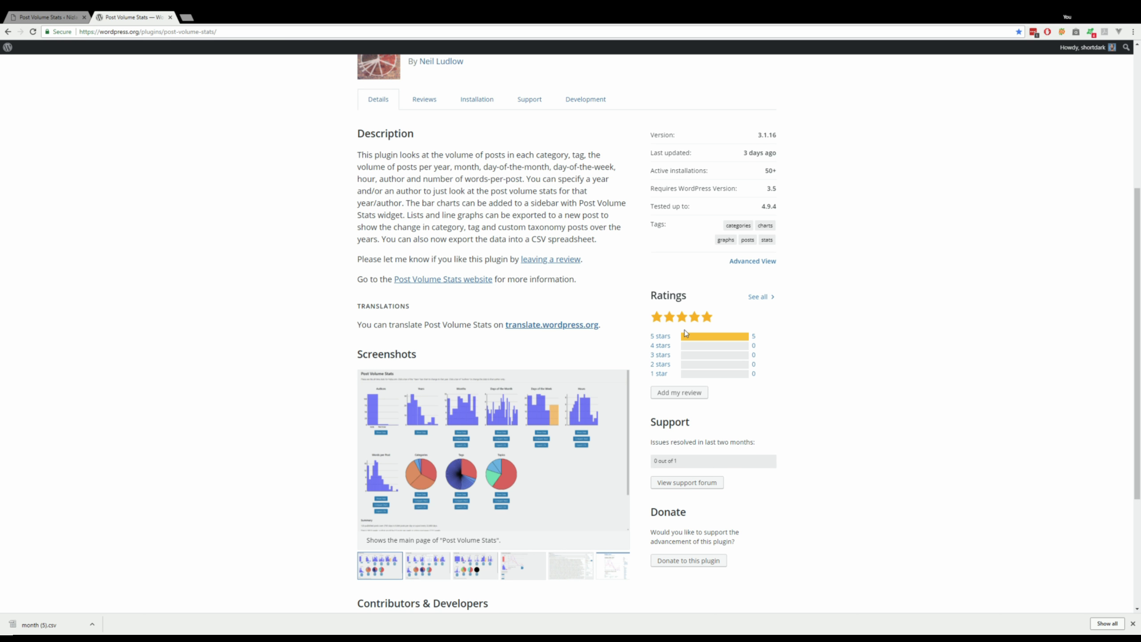
left_click(713, 485)
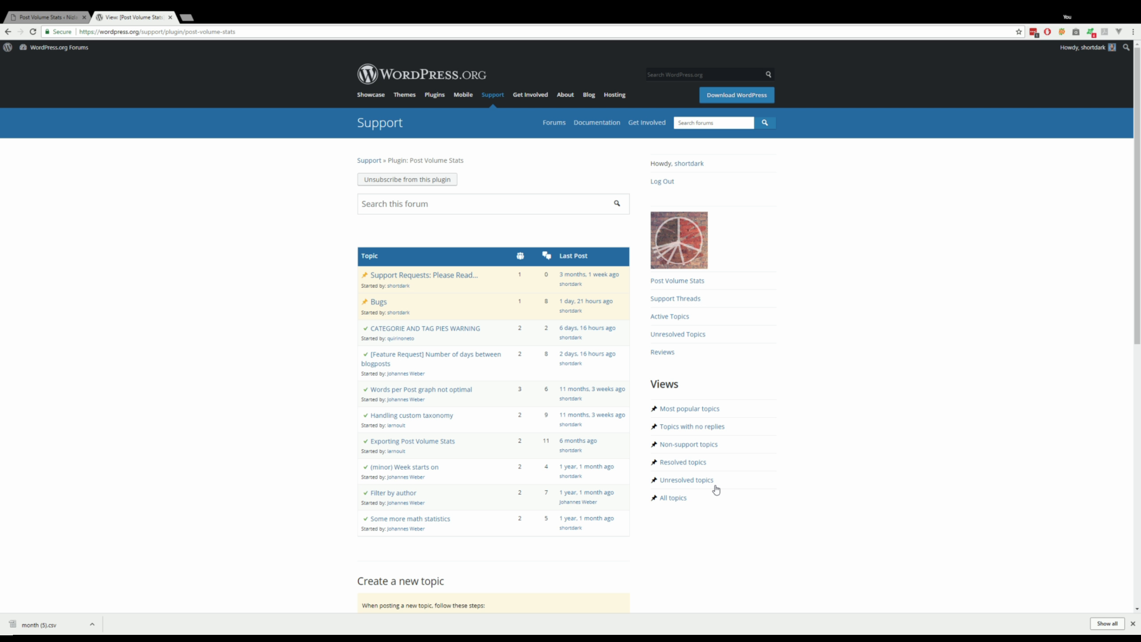
left_click(453, 275)
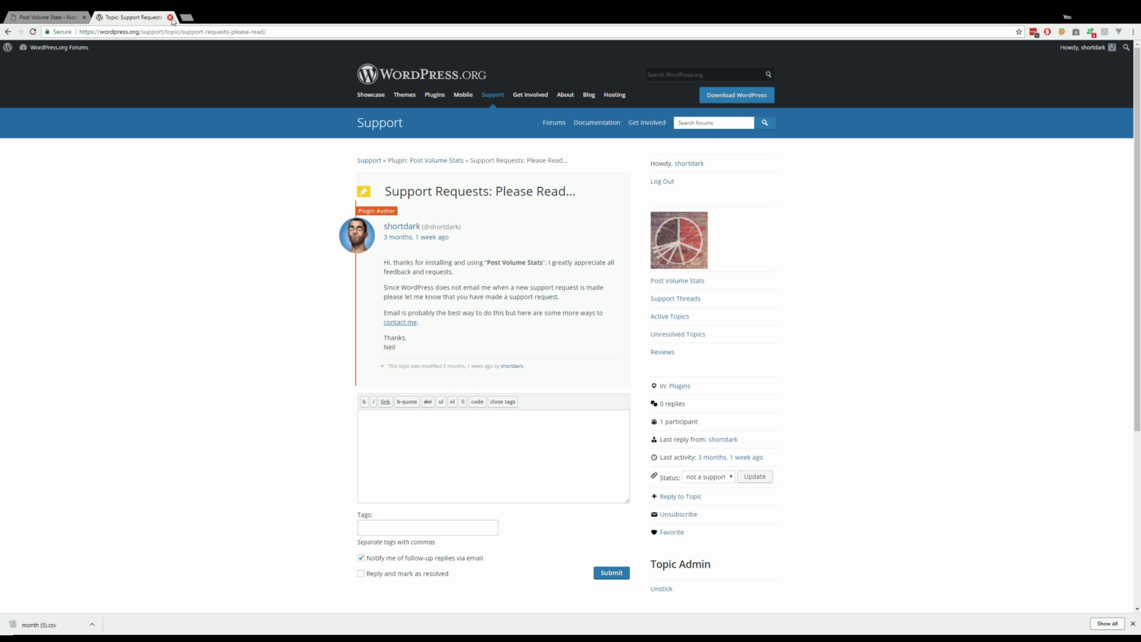
left_click(171, 18)
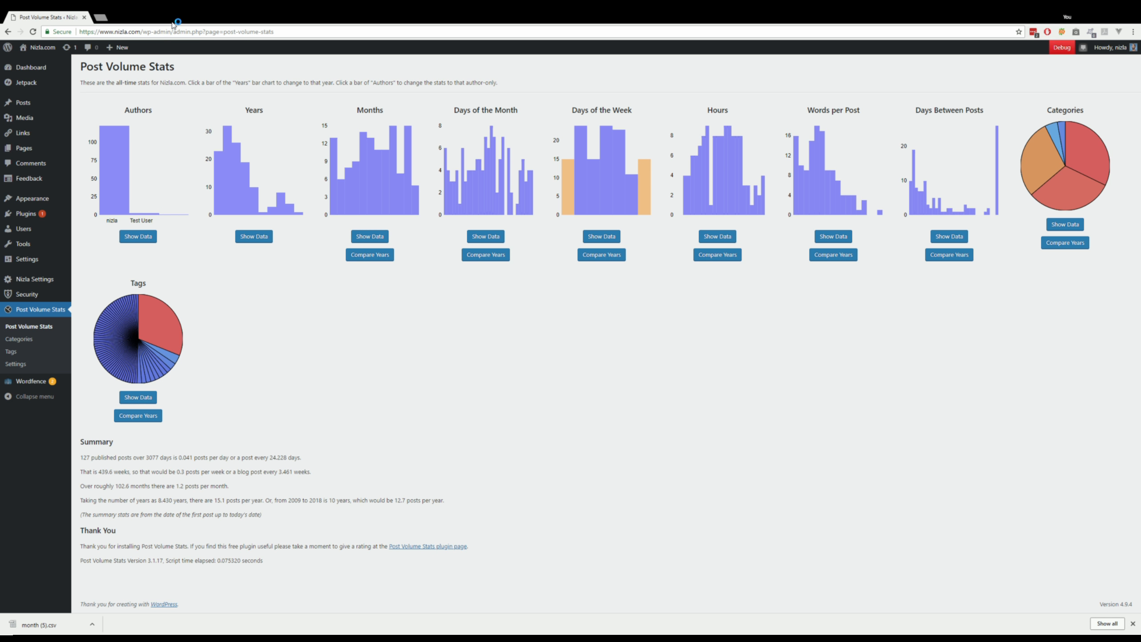
Search for "post volume" among the plugins that can be added to the WordPress site.
mouse_move(34, 215)
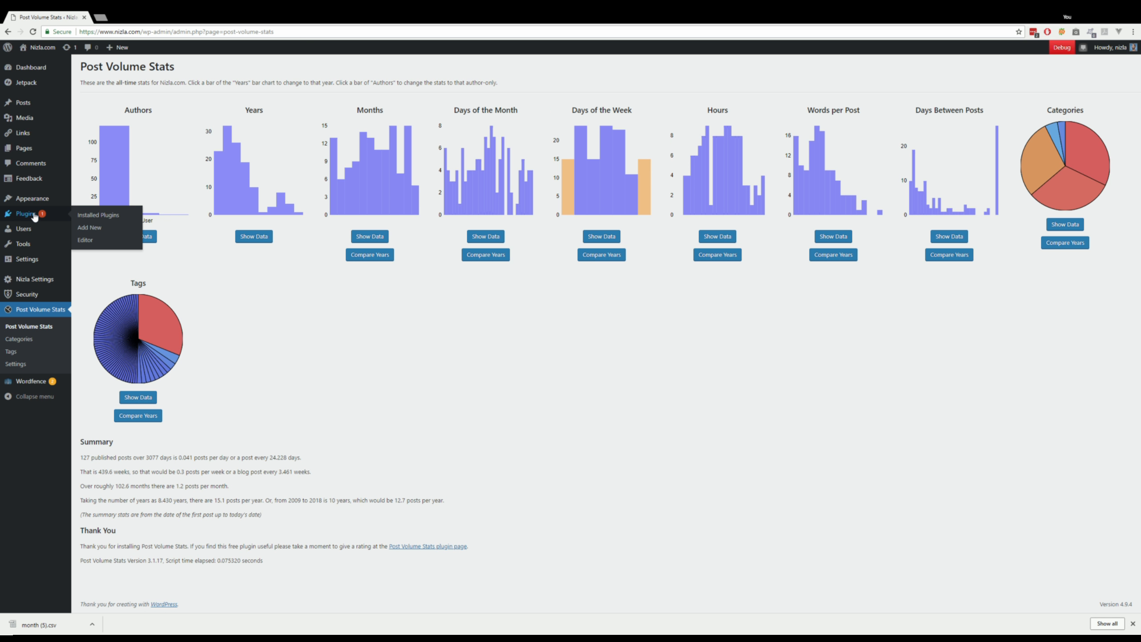
left_click(96, 227)
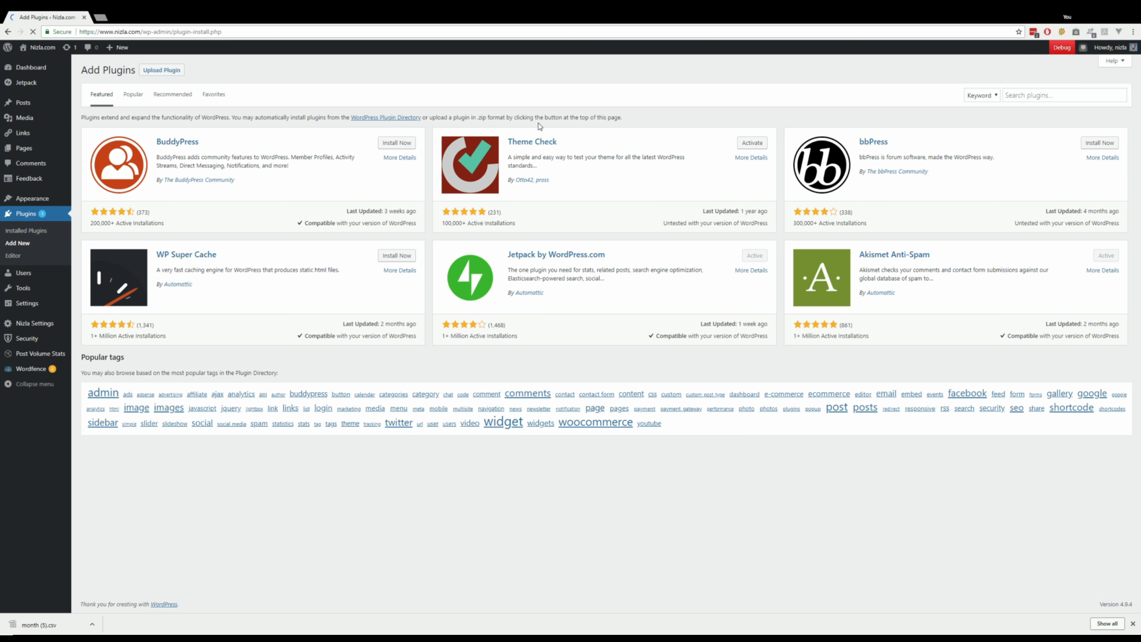
left_click(1064, 99)
type("post volu")
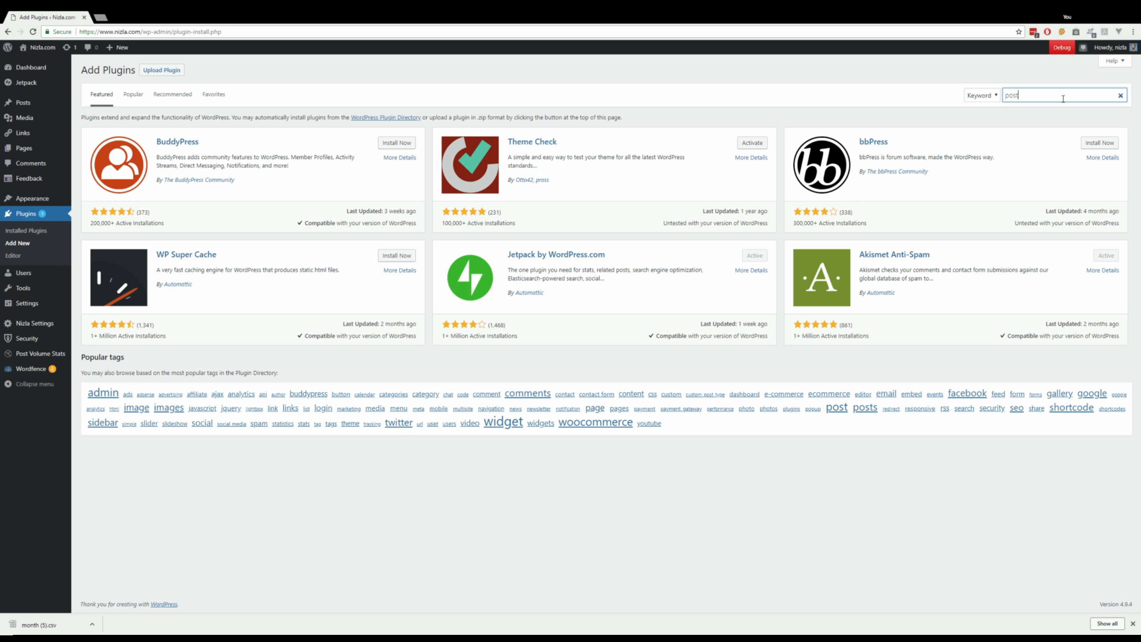
type("me")
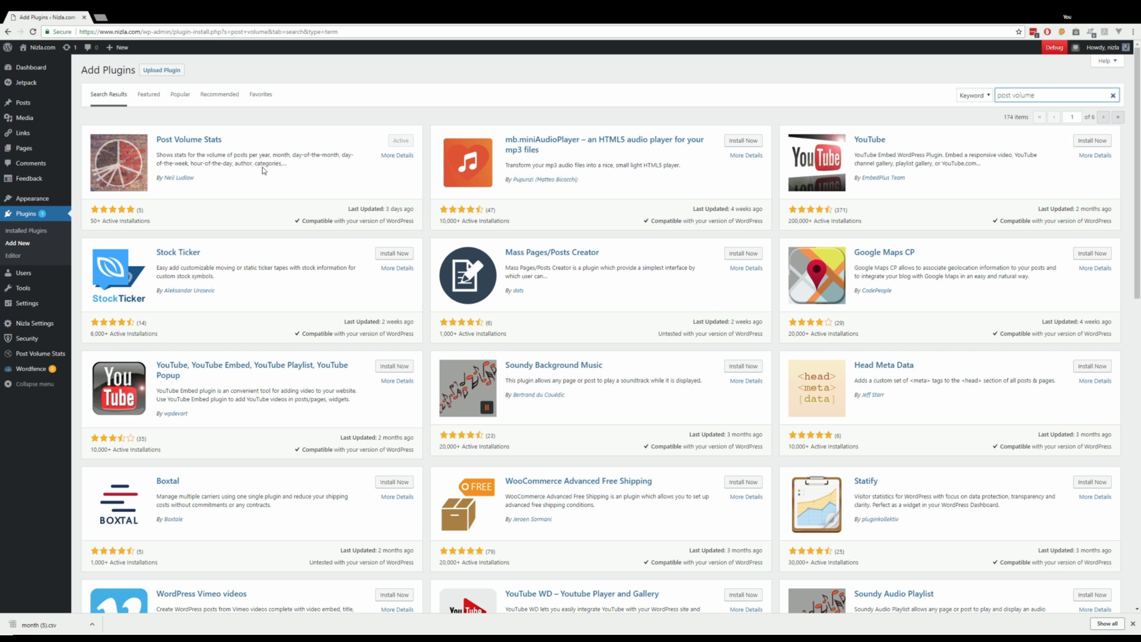
Check the Post Volume Stats details and version from the installed plugins list.
left_click(22, 232)
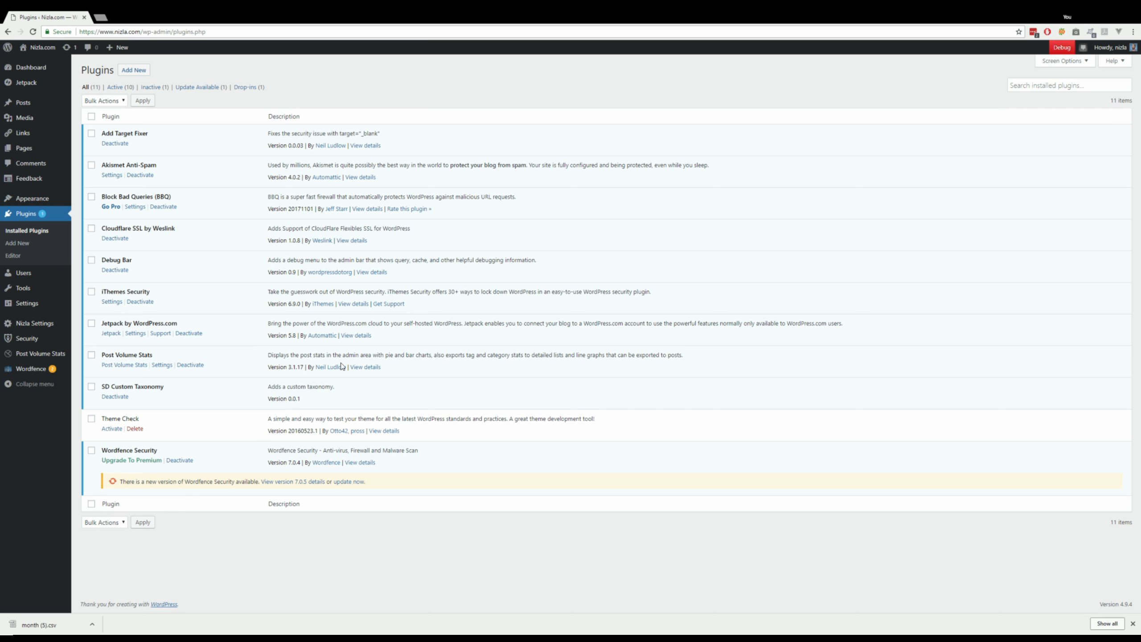
left_click(361, 367)
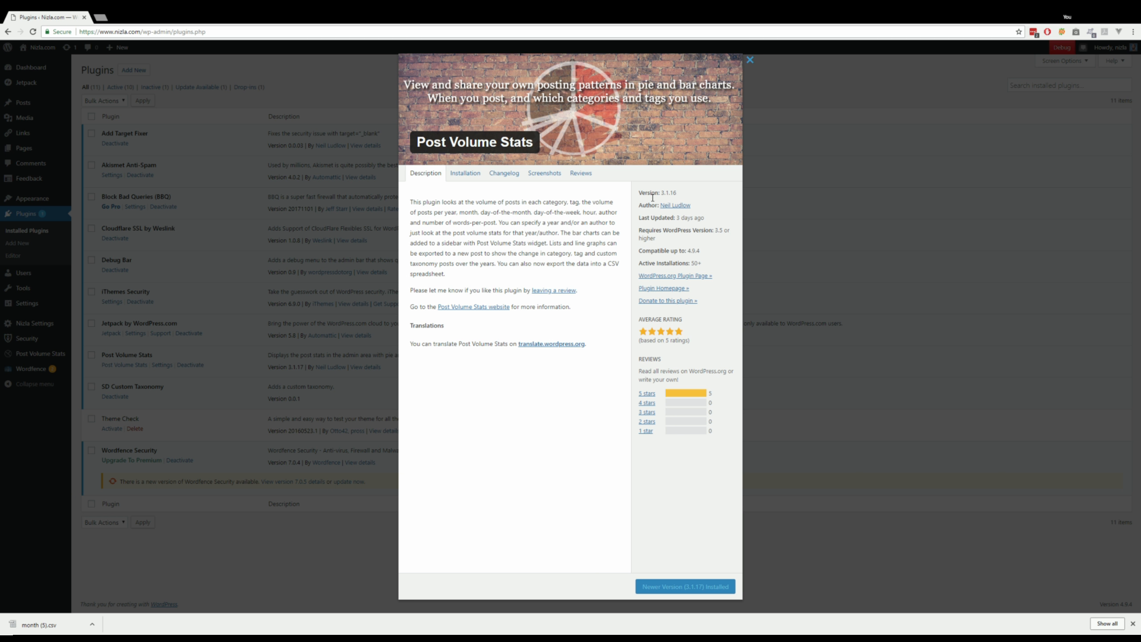
left_click_drag(647, 194, 679, 194)
left_click(817, 209)
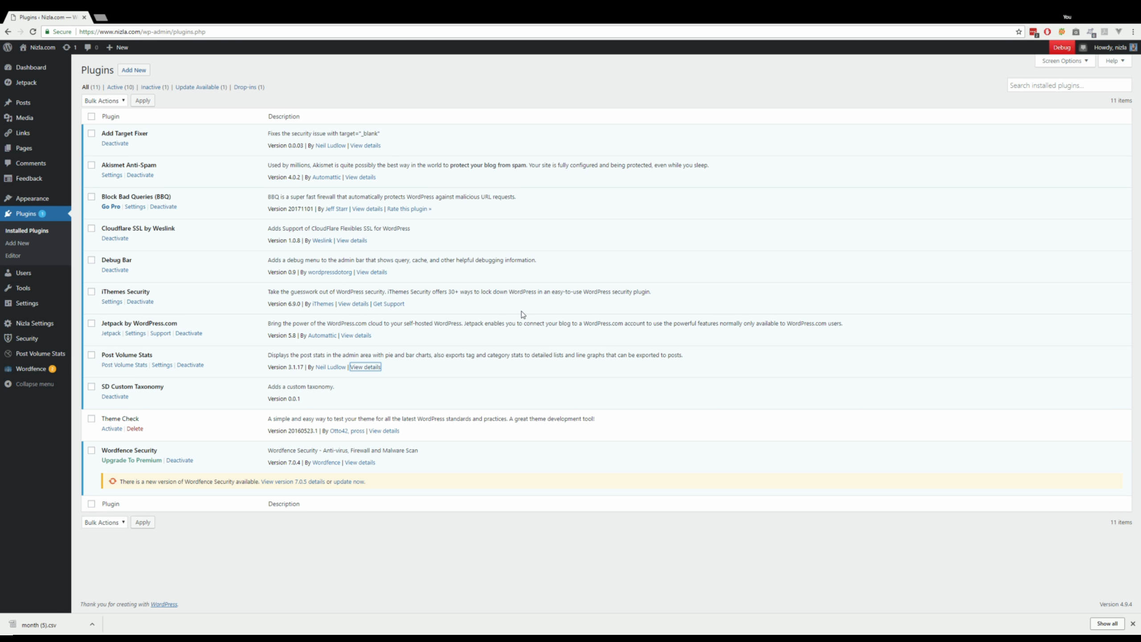
double_click(295, 368)
left_click(309, 359)
In the Post Volume Stats settings, enable custom taxonomy stats for Topics and the admin toolbar link.
left_click(166, 366)
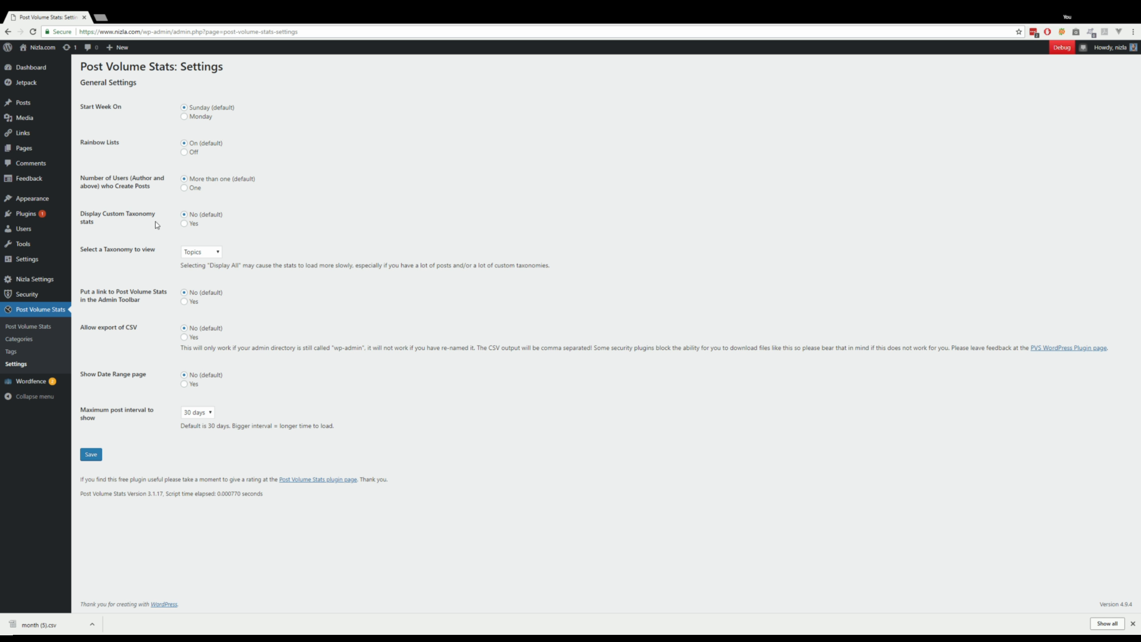
left_click(186, 224)
left_click(217, 250)
left_click(209, 264)
key("Up")
left_click(259, 255)
left_click(184, 302)
Allow export of CSV and enable the Date Range page in the plugin settings.
left_click_drag(334, 348, 365, 351)
left_click_drag(148, 32, 168, 32)
left_click(299, 342)
left_click(192, 341)
left_click_drag(88, 374, 187, 379)
left_click(154, 389)
left_click(183, 384)
Review the maximum post interval choices, keep 30 days and save the plugin settings.
left_click_drag(93, 412, 135, 425)
left_click(144, 420)
left_click(203, 413)
left_click(241, 416)
left_click(206, 415)
left_click(224, 413)
left_click(209, 412)
left_click(238, 411)
left_click(103, 459)
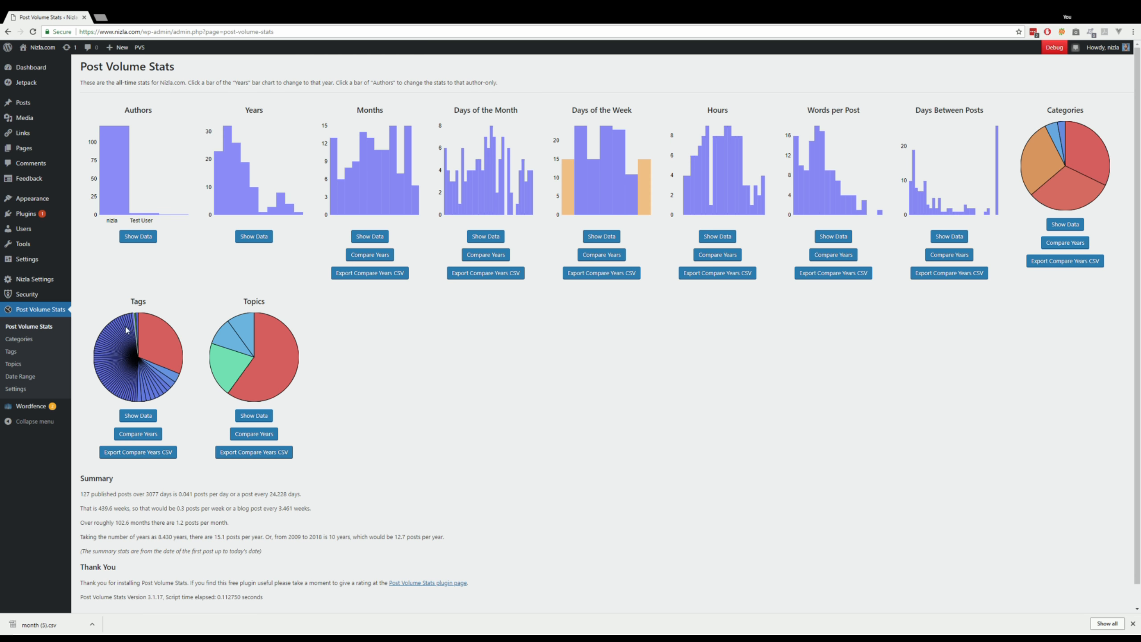
Set the number of users who create posts to One, save, and view the stats page.
left_click(27, 390)
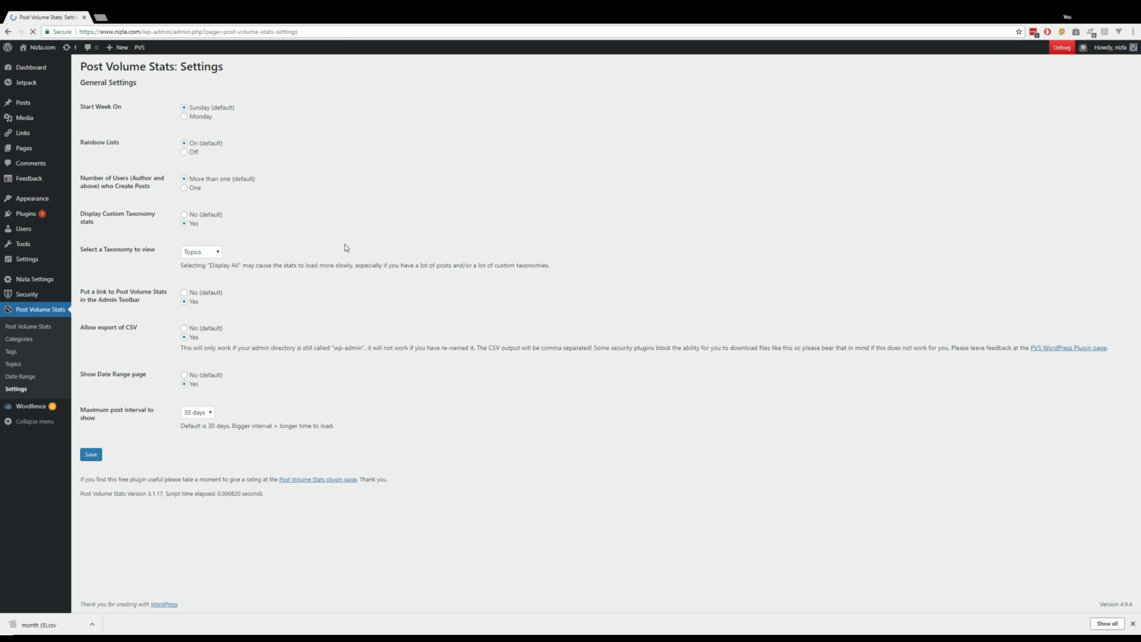
left_click(184, 189)
left_click(91, 455)
left_click(46, 328)
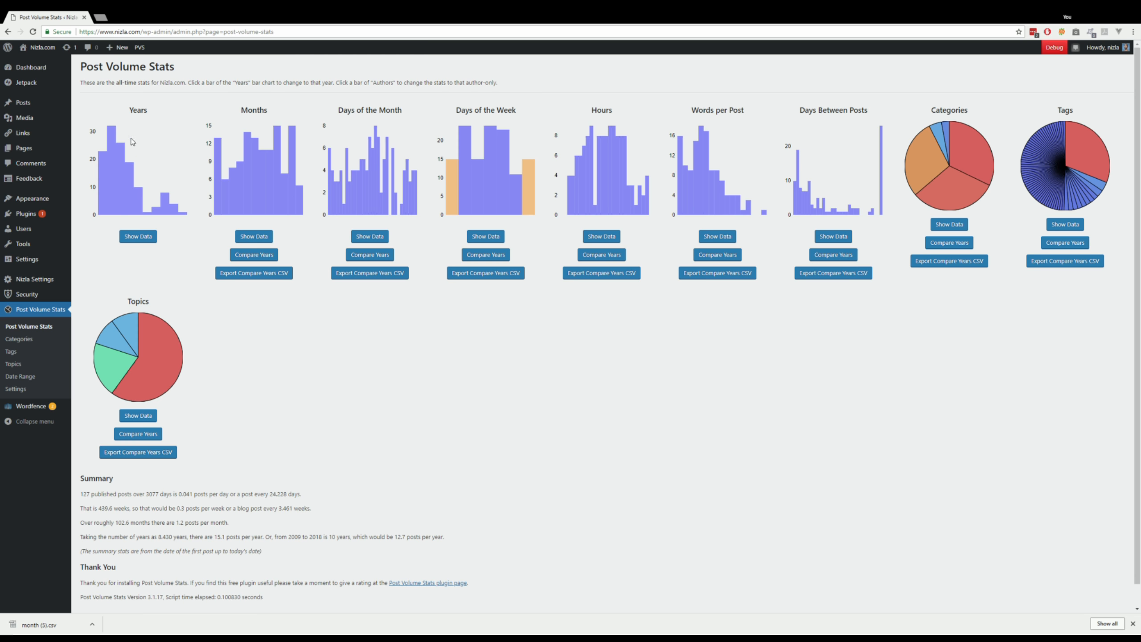
Set the number of users who create posts back to More than one, save, and return to the stats page.
left_click(17, 388)
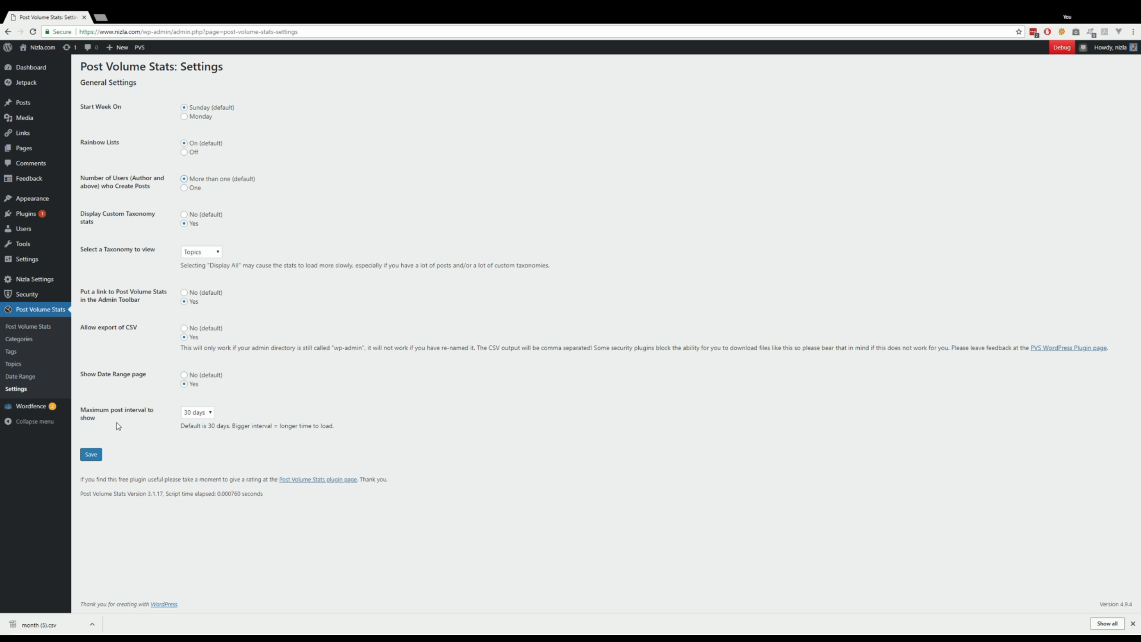
left_click(94, 455)
left_click(45, 327)
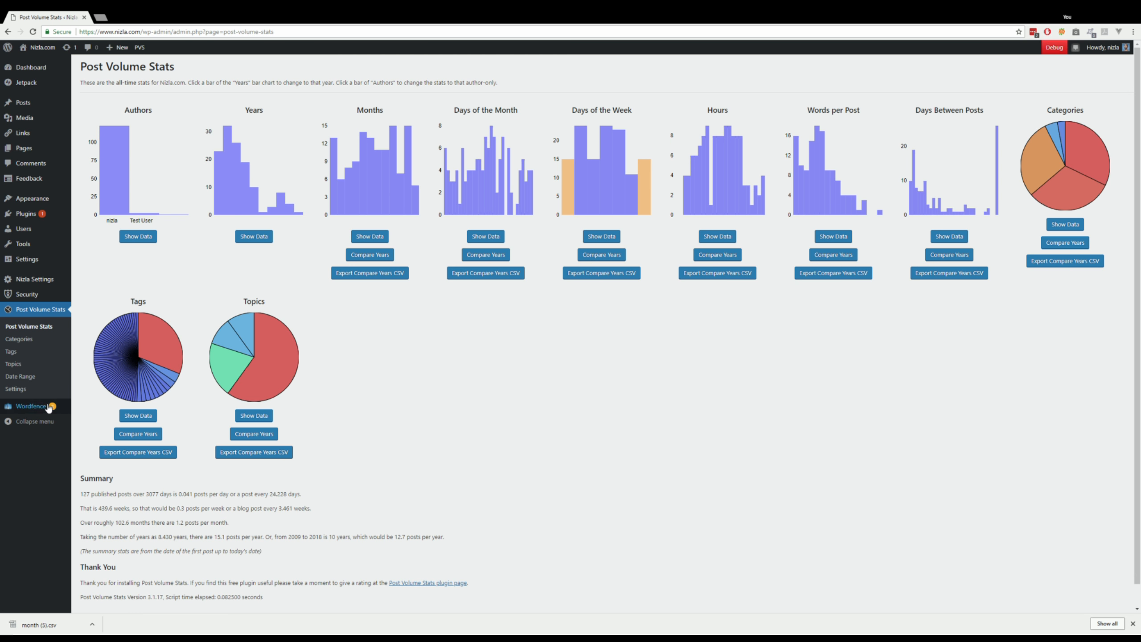
Set the week to start on Monday, save the settings and view the stats page.
left_click(25, 390)
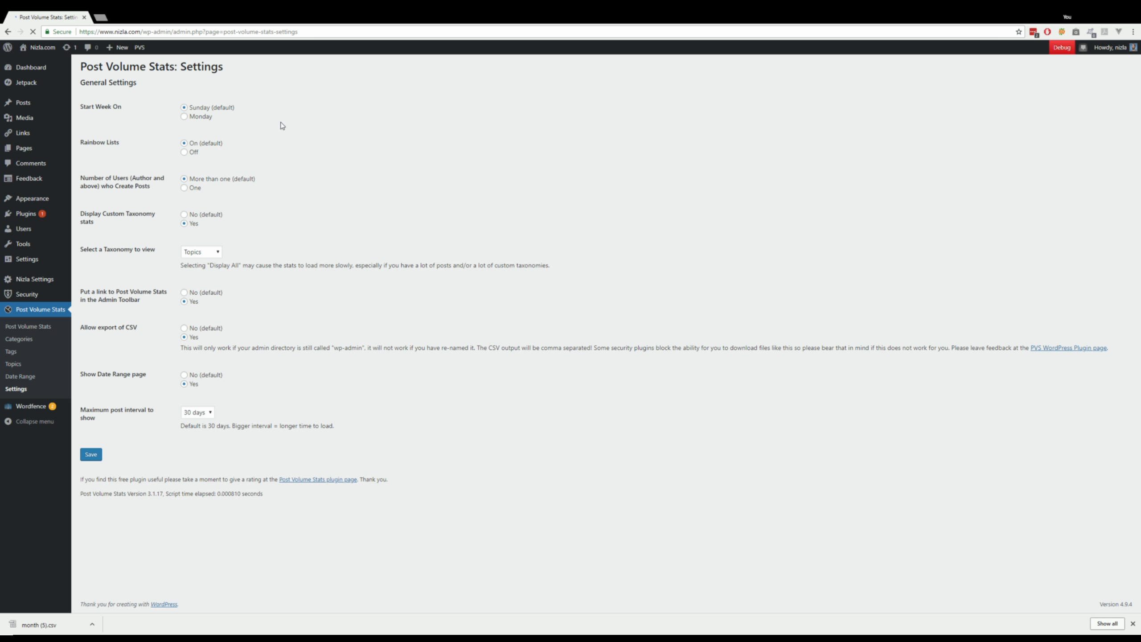
left_click(194, 119)
left_click(91, 454)
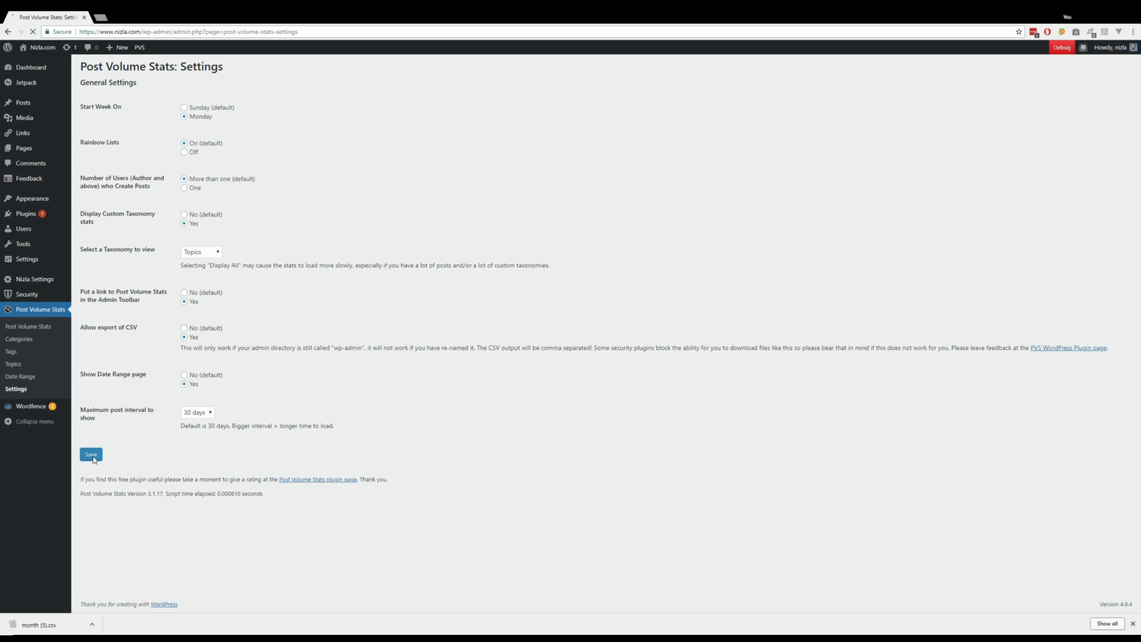
left_click(45, 329)
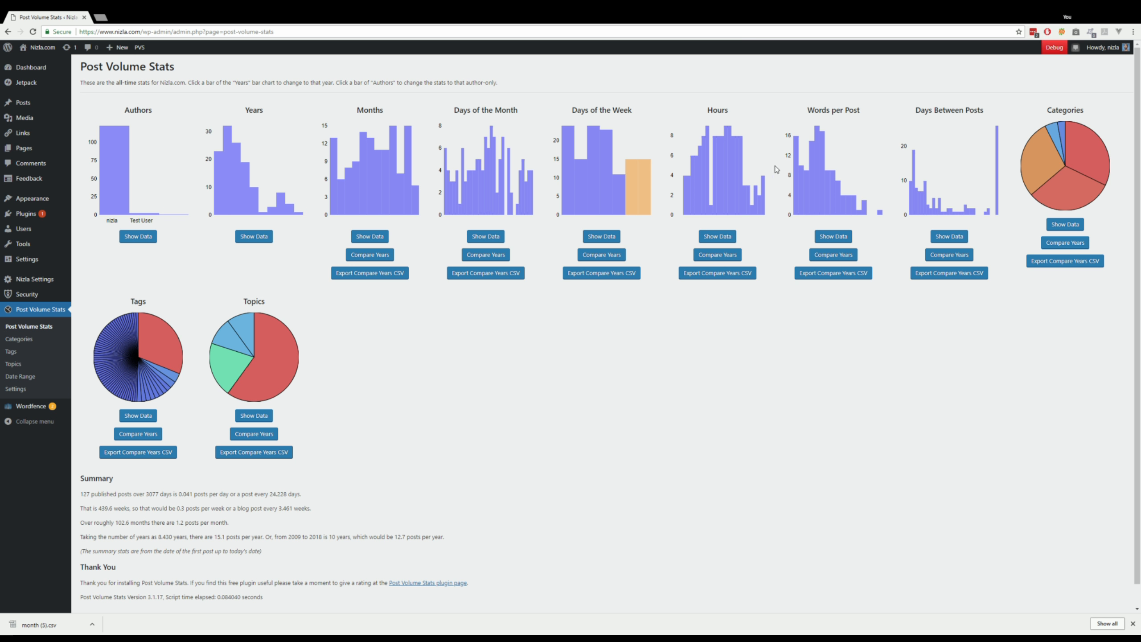
Examine the data list for Days Between Posts and close it.
left_click(950, 235)
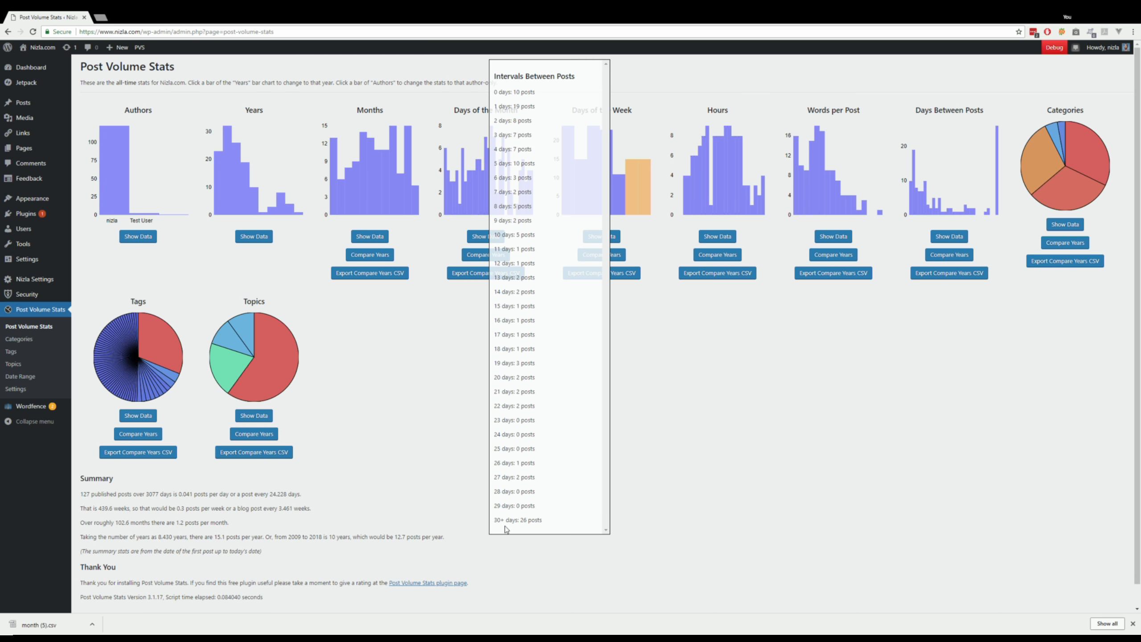
left_click(734, 482)
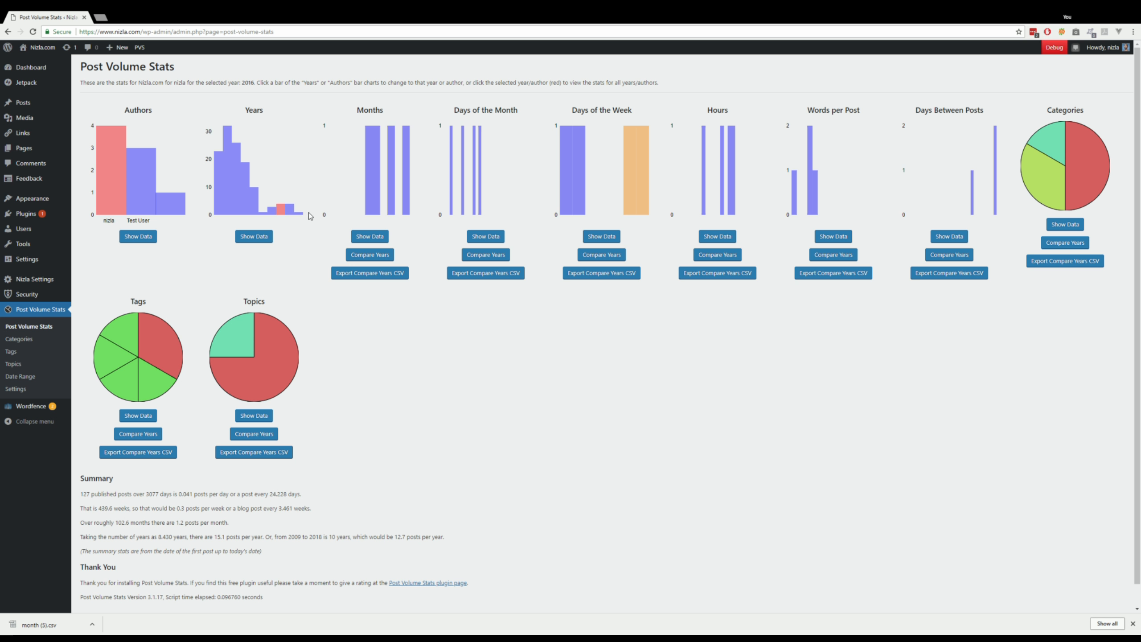
Examine the selected author's monthly post data for 2016 and the comparison of months across years.
left_click(377, 237)
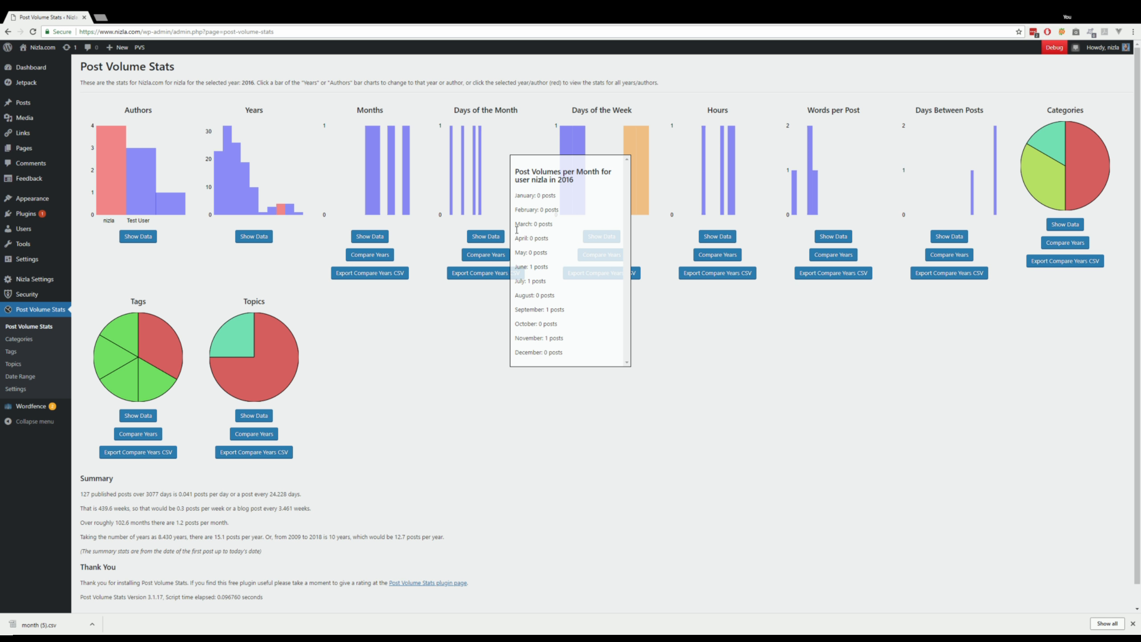
left_click(444, 280)
left_click(384, 255)
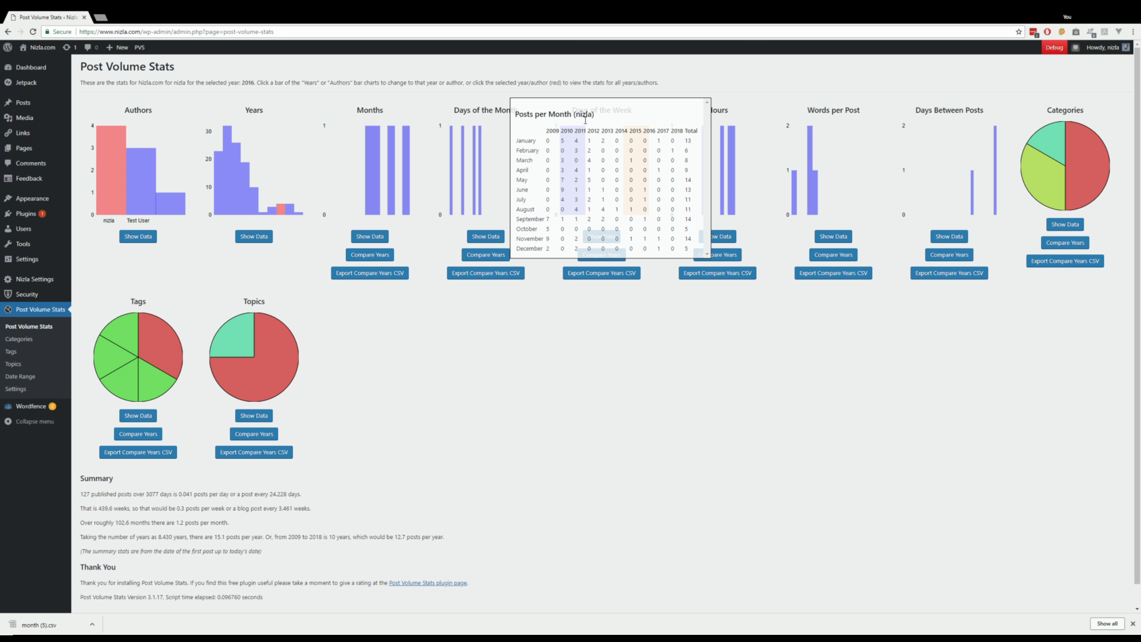
left_click(486, 317)
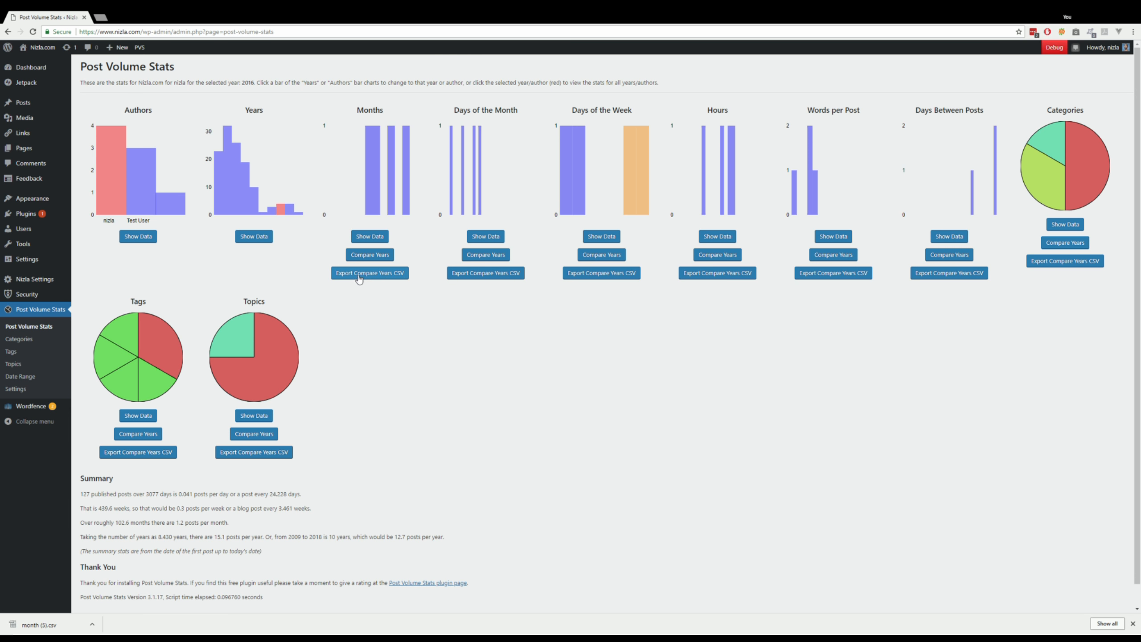
Export the Days of the Month year comparison as a CSV file.
left_click(491, 278)
Clear the author and 2016 filters, and examine the months compared across years for all authors.
left_click(108, 169)
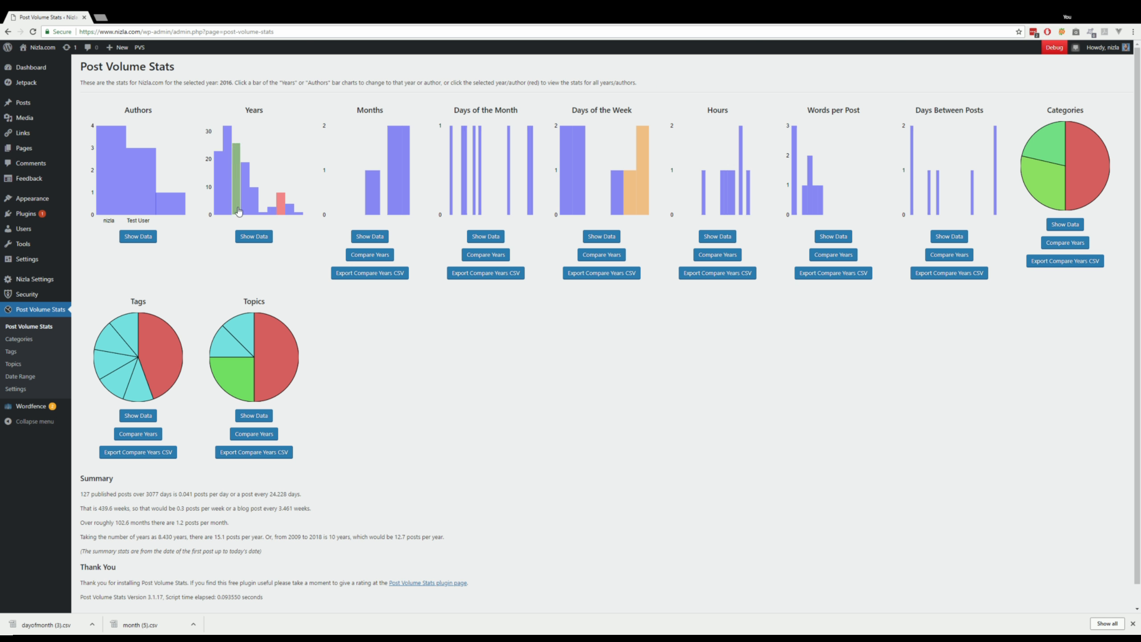
left_click(285, 210)
left_click(370, 255)
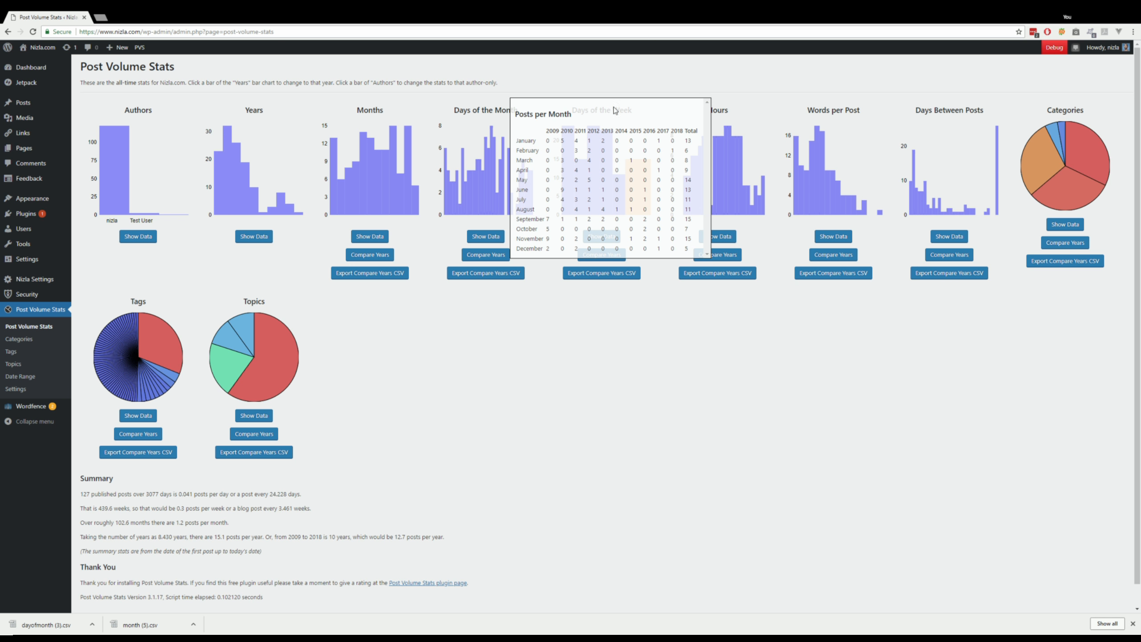
left_click(592, 396)
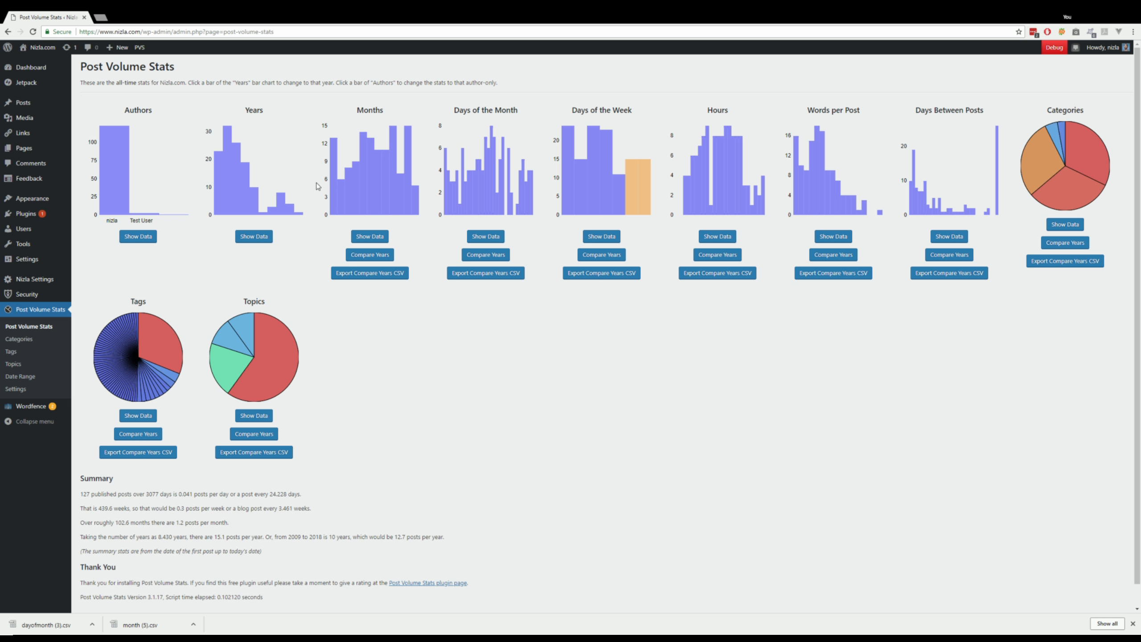
View the stats filtered by the main author and by Test User, clearing each author filter again.
left_click(116, 200)
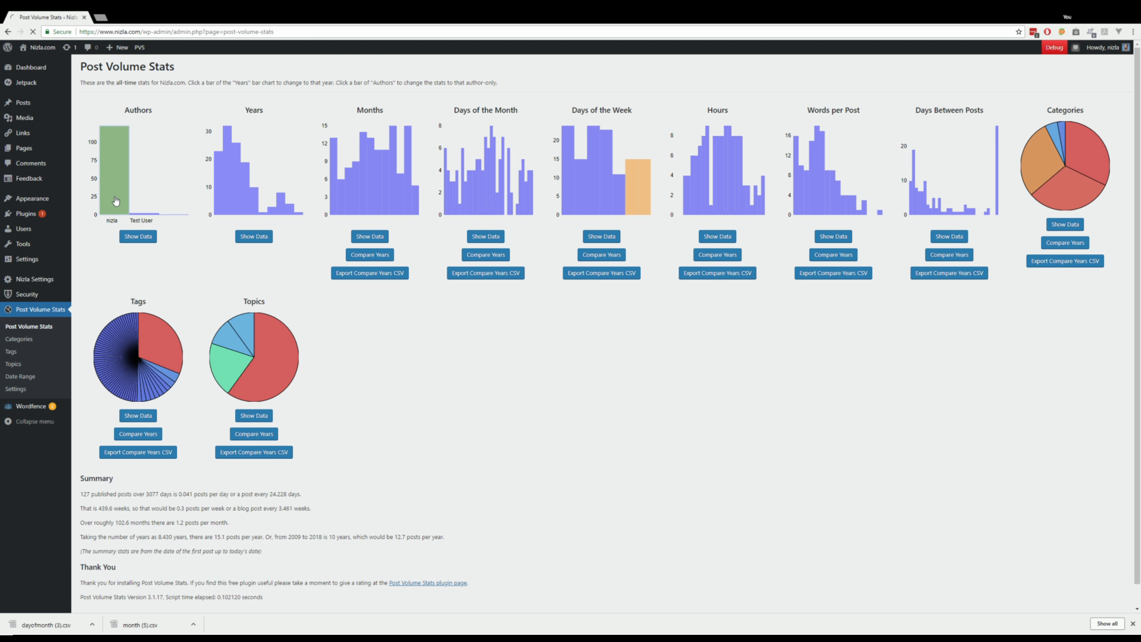
left_click(115, 201)
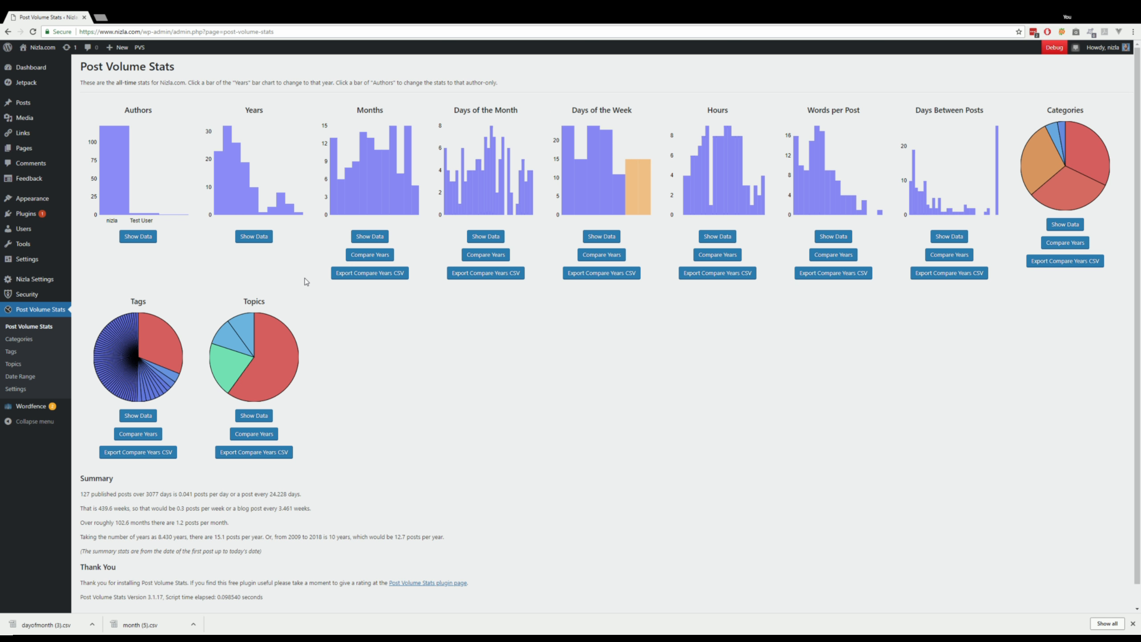
left_click(153, 214)
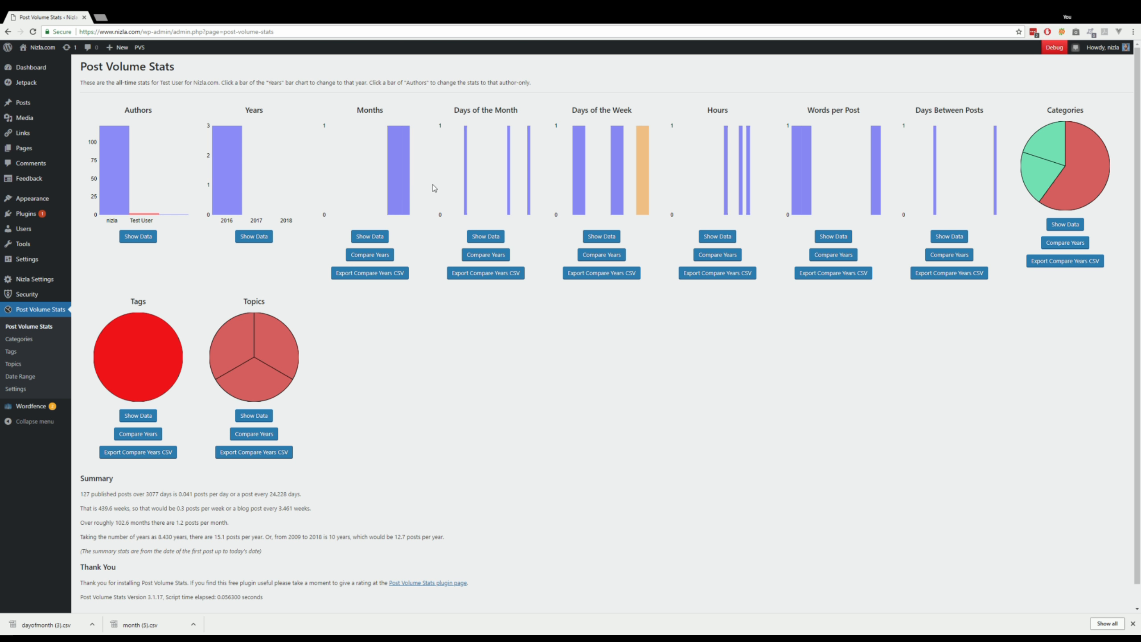
left_click(145, 214)
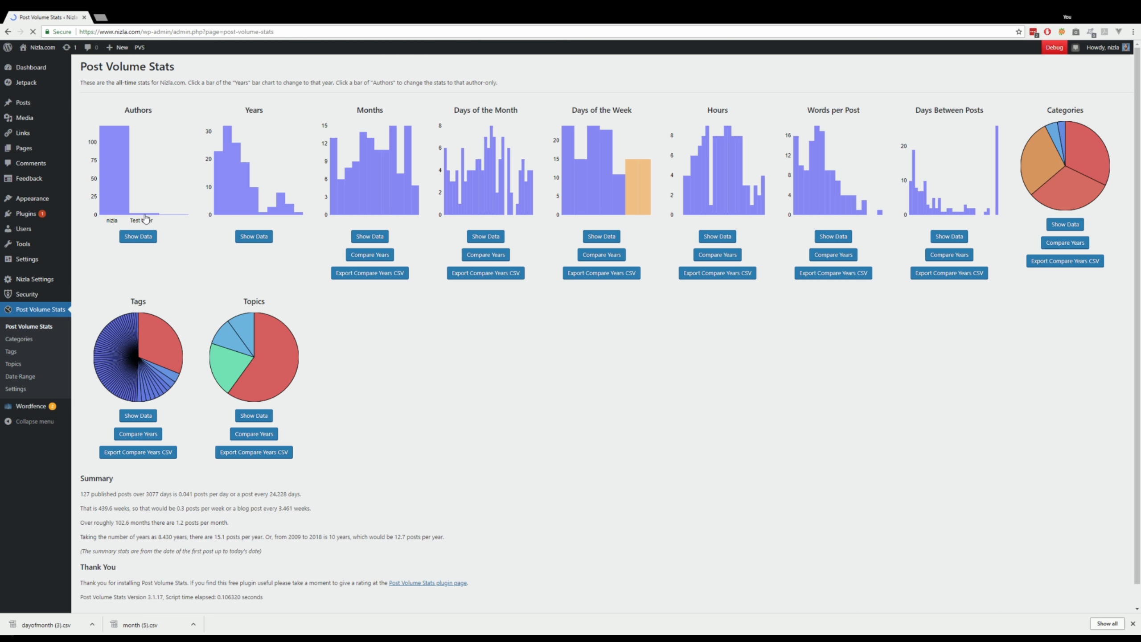
Filter the all-time stats to the author with the tallest bar in the Authors chart.
left_click(124, 199)
left_click(125, 190)
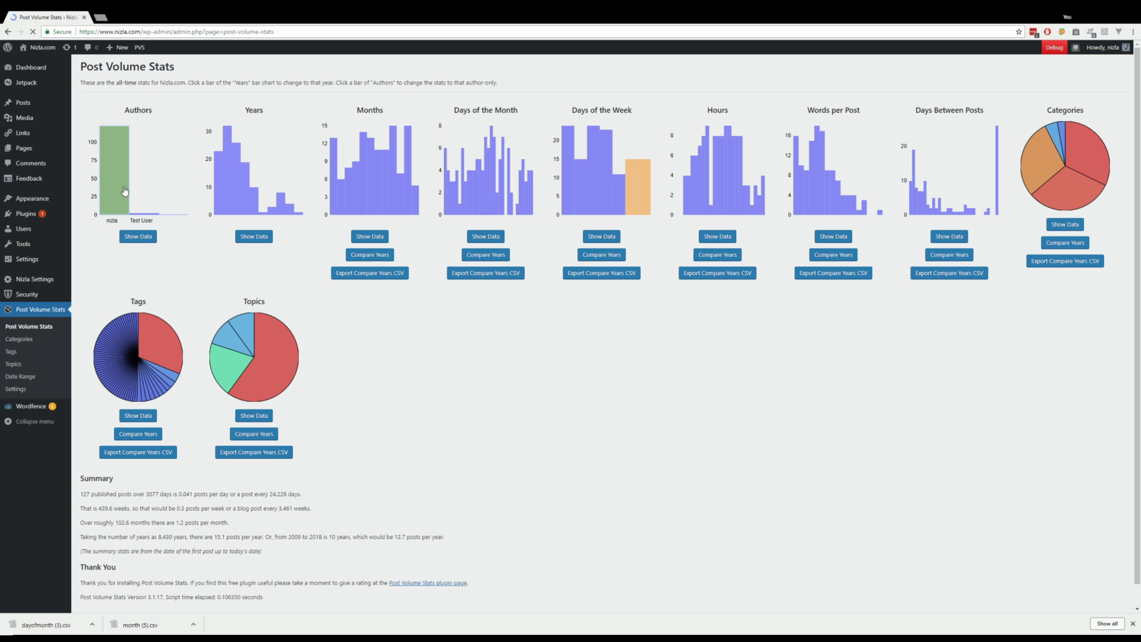
left_click(125, 191)
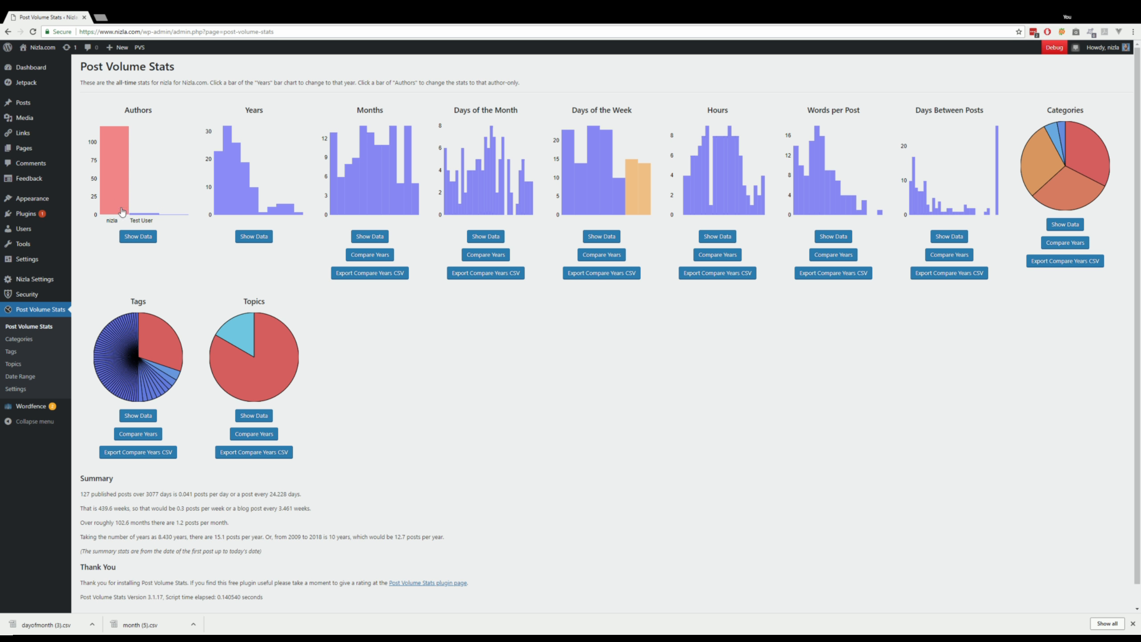
Clear the author filter, and preview the category stats with all categories selected and with none selected.
left_click(111, 189)
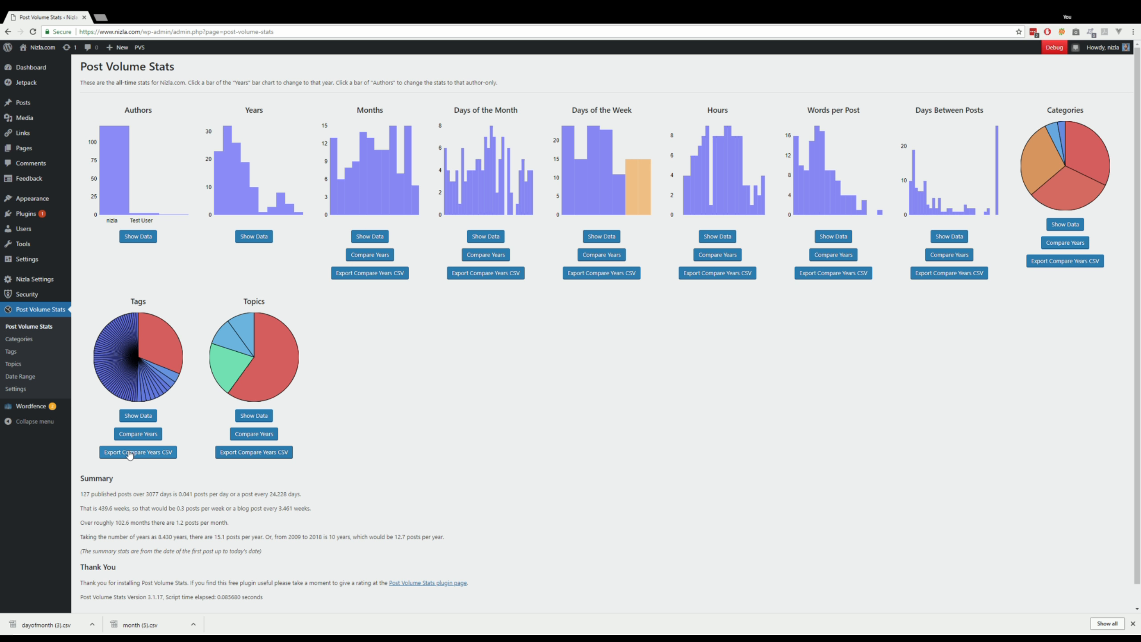
left_click(17, 340)
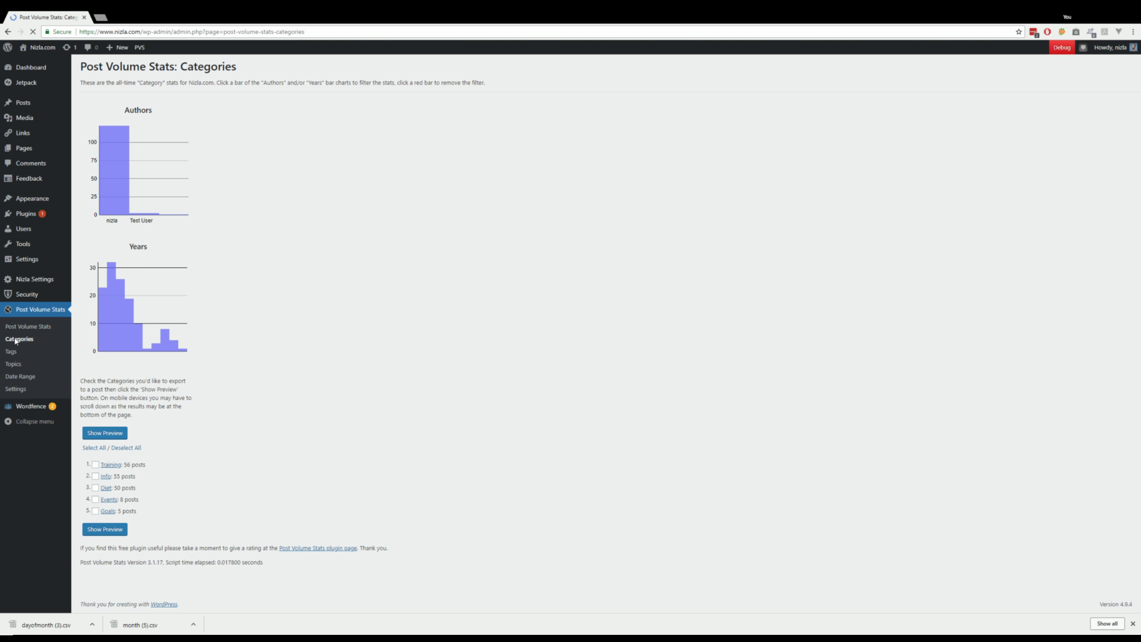
left_click(99, 448)
left_click(129, 489)
left_click(128, 479)
left_click(101, 449)
left_click(124, 449)
left_click(100, 449)
left_click(107, 434)
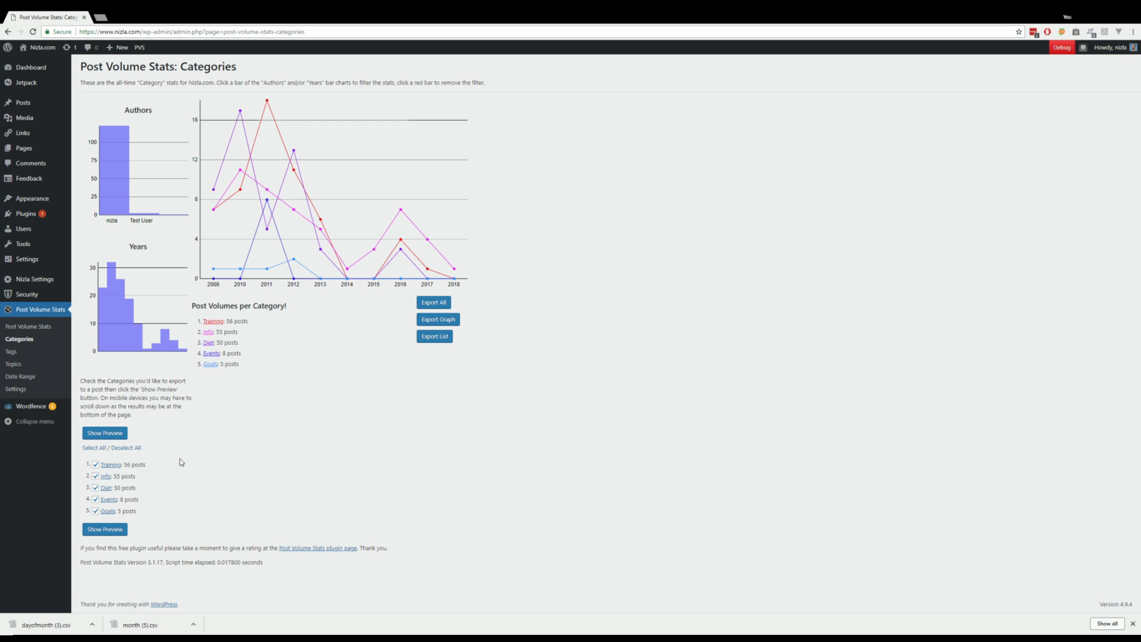
left_click(125, 448)
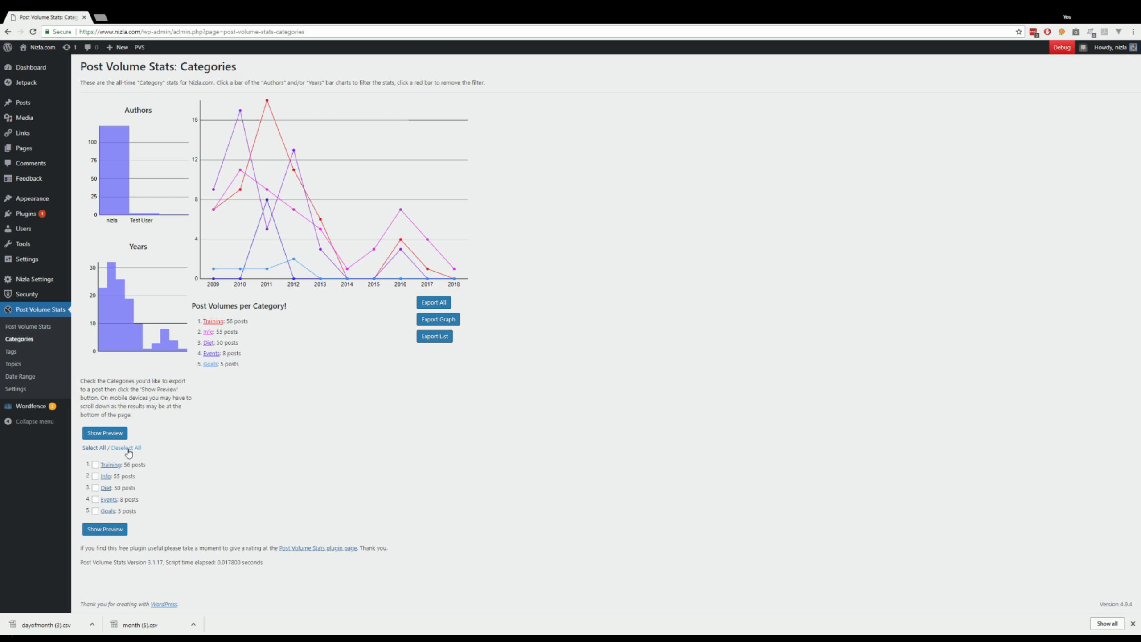
left_click(108, 431)
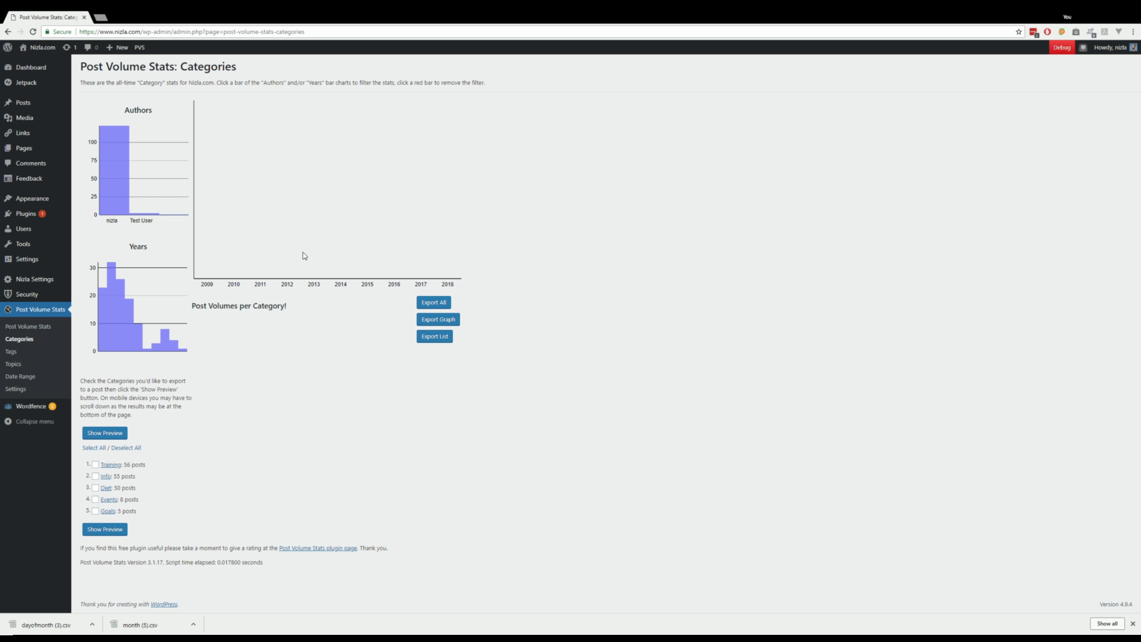
Preview the all-time Tags stats with every tag selected, and look down the tag list.
left_click(17, 352)
left_click(99, 434)
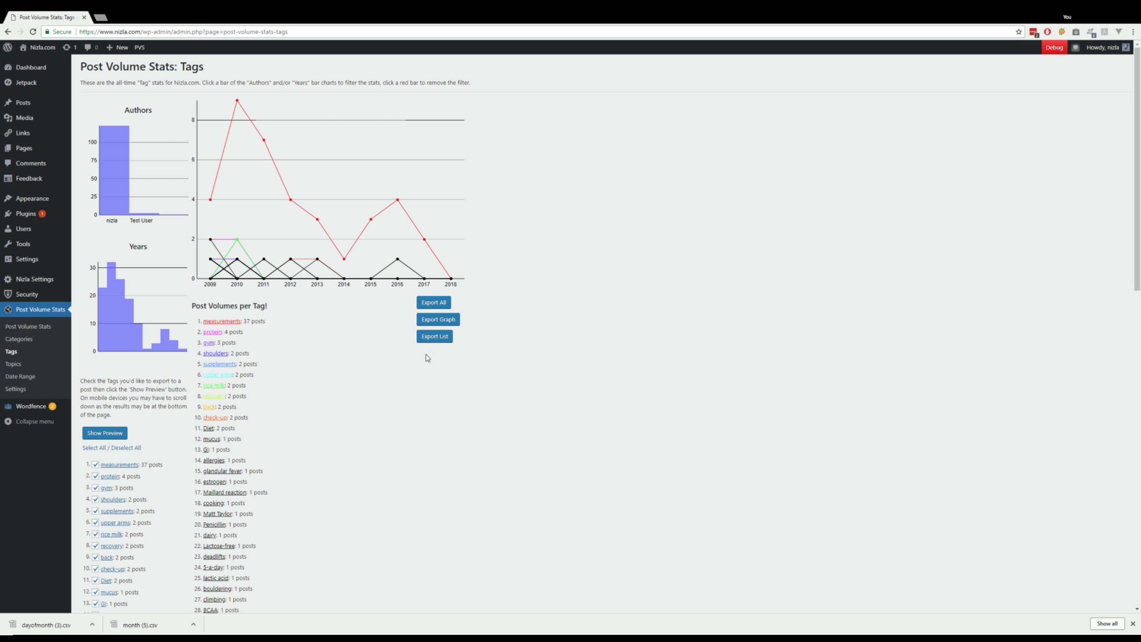
scroll(1049, 255, "down", 5)
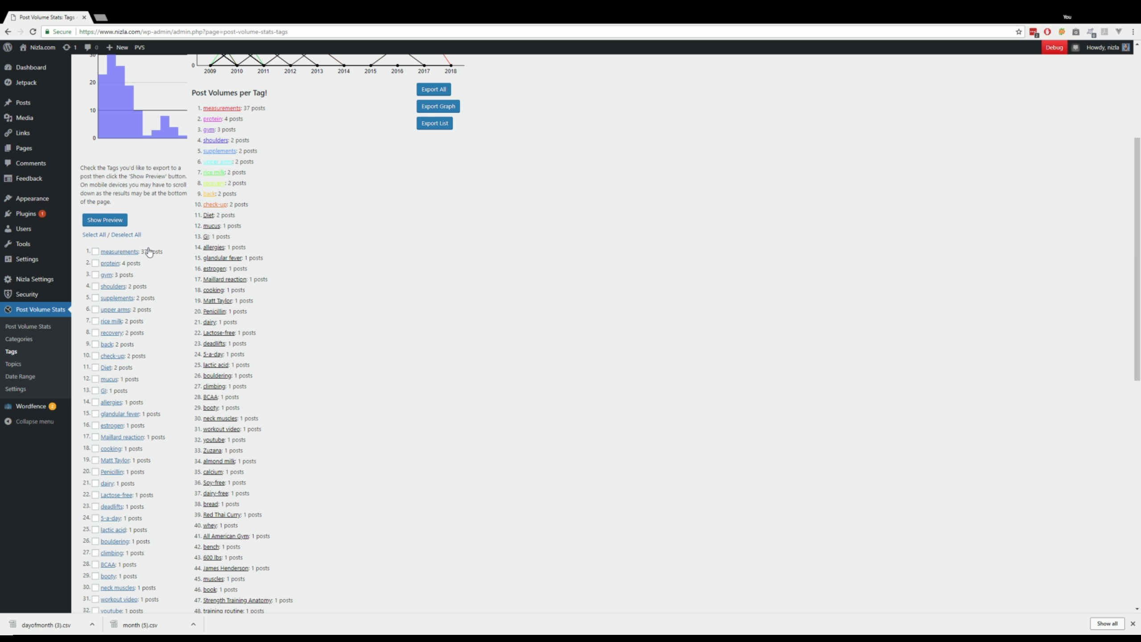
Preview the tag stats for only the shoulders, upper arms and back tags.
left_click(149, 311)
left_click(143, 288)
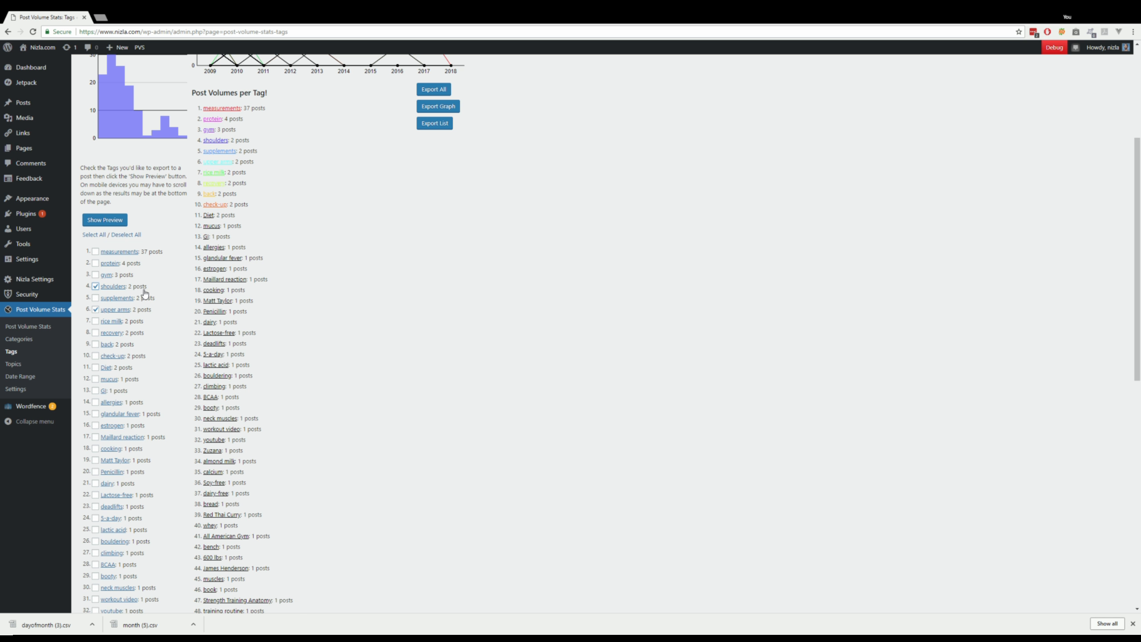
left_click(134, 343)
left_click(103, 221)
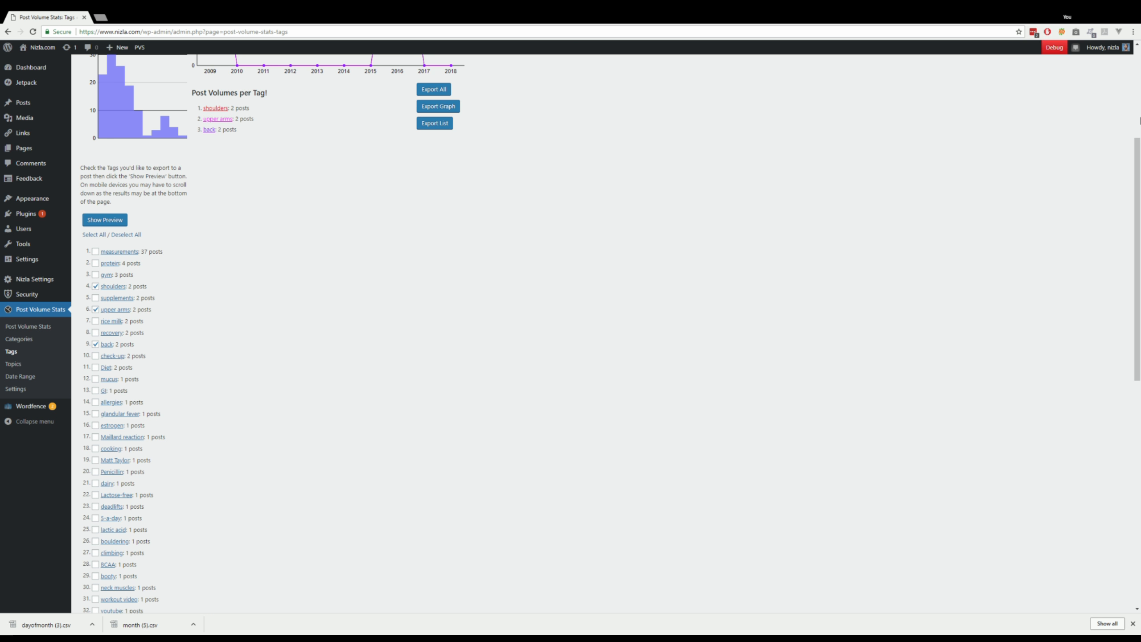
scroll(1139, 122, "up", 5)
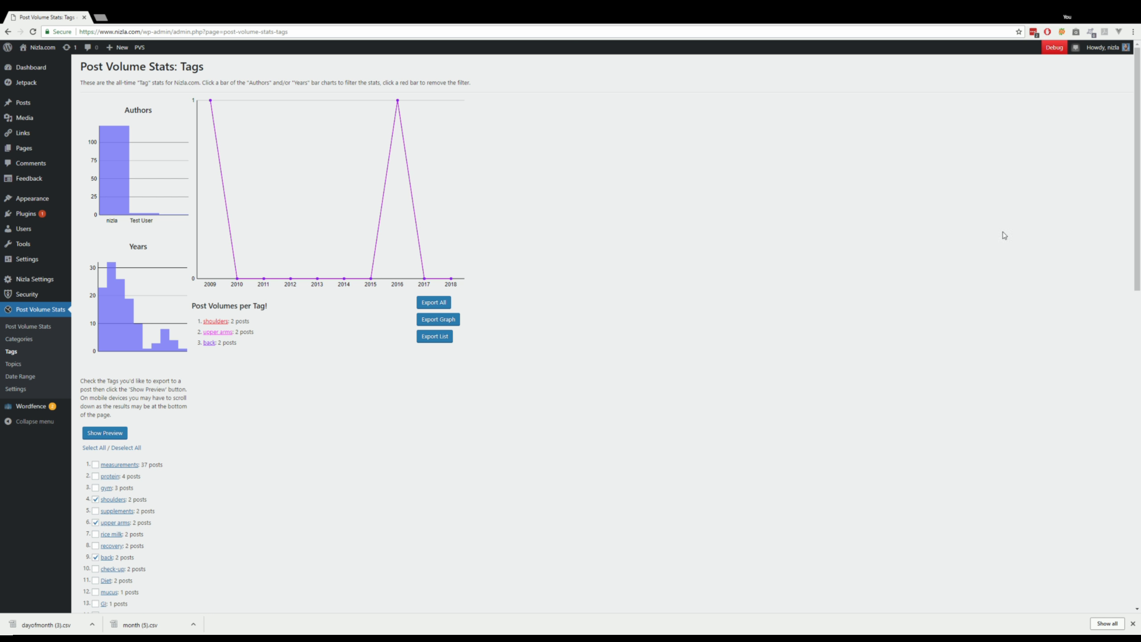
Add the measurements and protein tags to the preview, and export both graph and list to a new post.
left_click(151, 467)
left_click(135, 478)
left_click(111, 433)
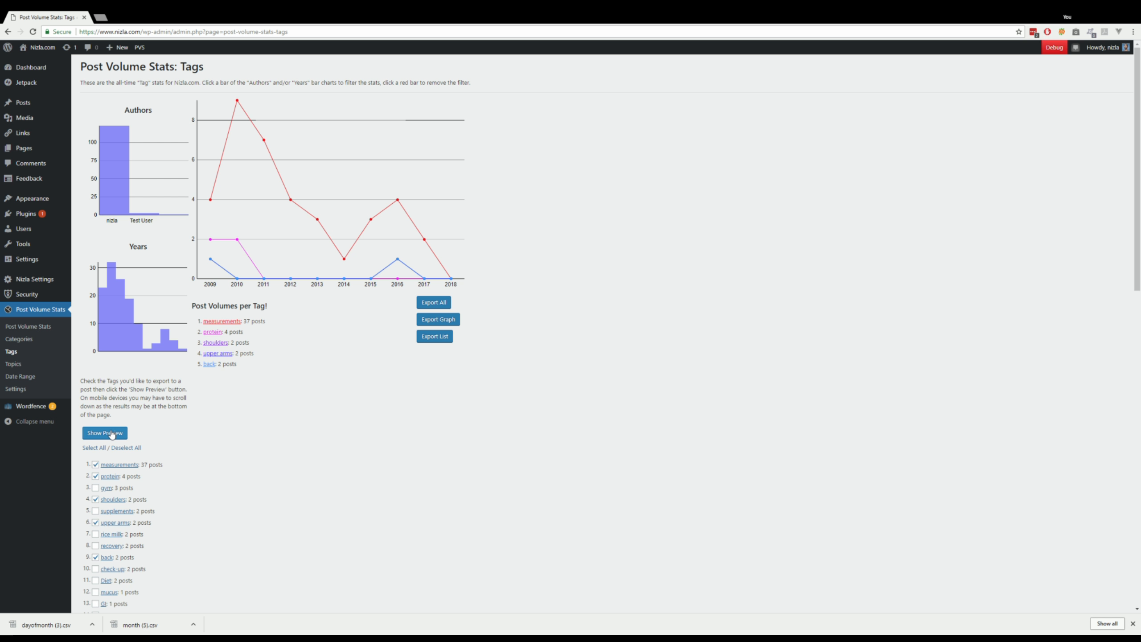
left_click(441, 304)
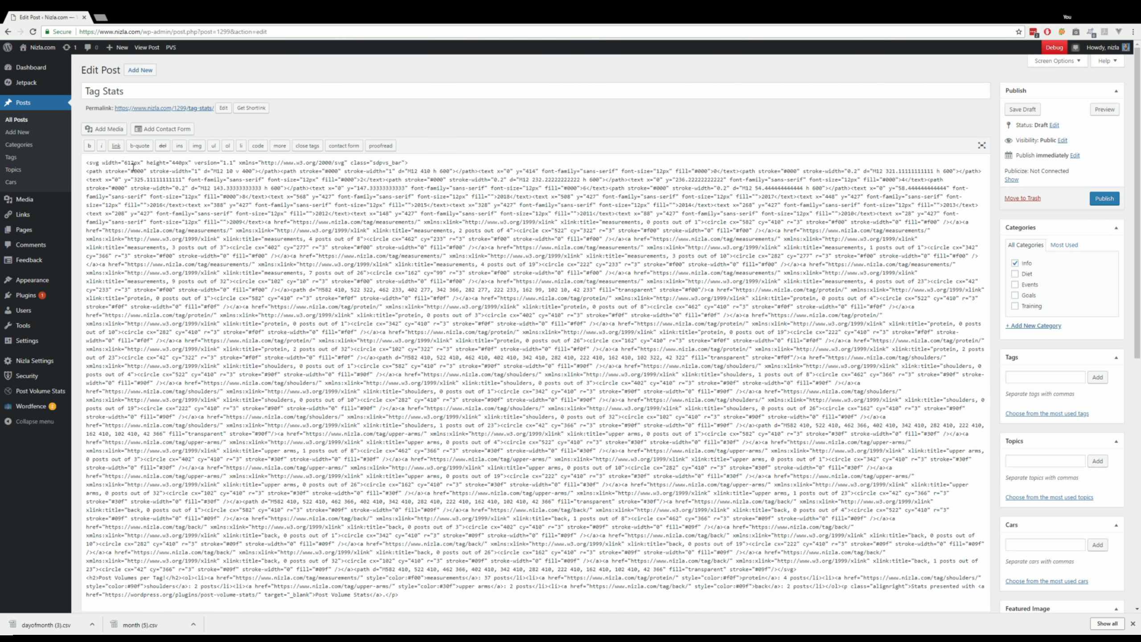
Preview the Tag Stats draft from the posts list, and return to editing it.
left_click(16, 119)
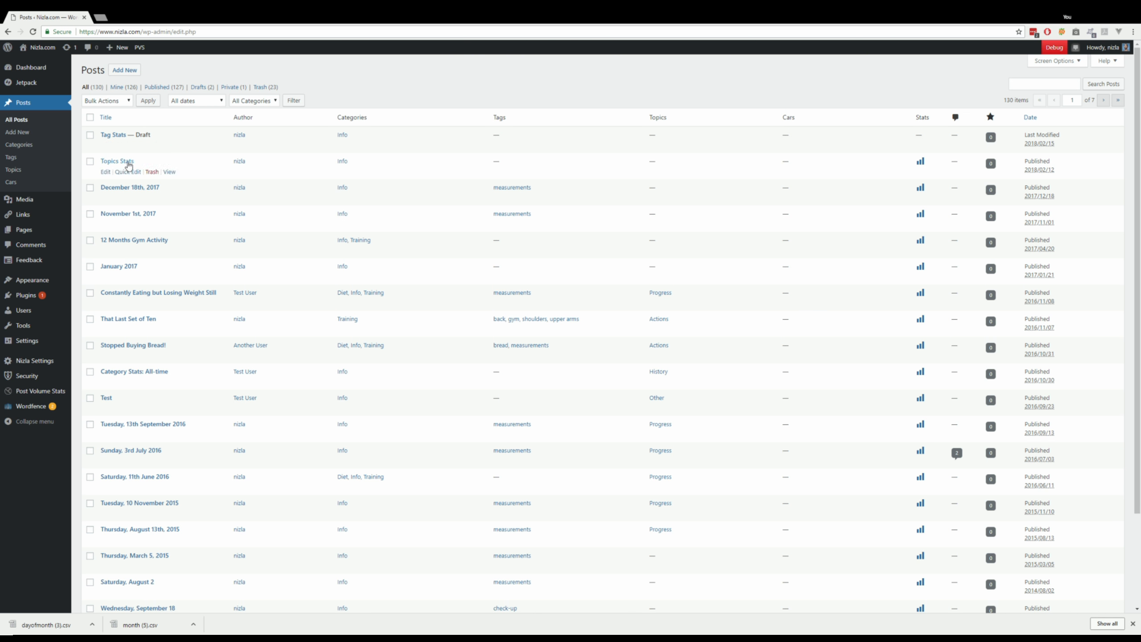
left_click(169, 147)
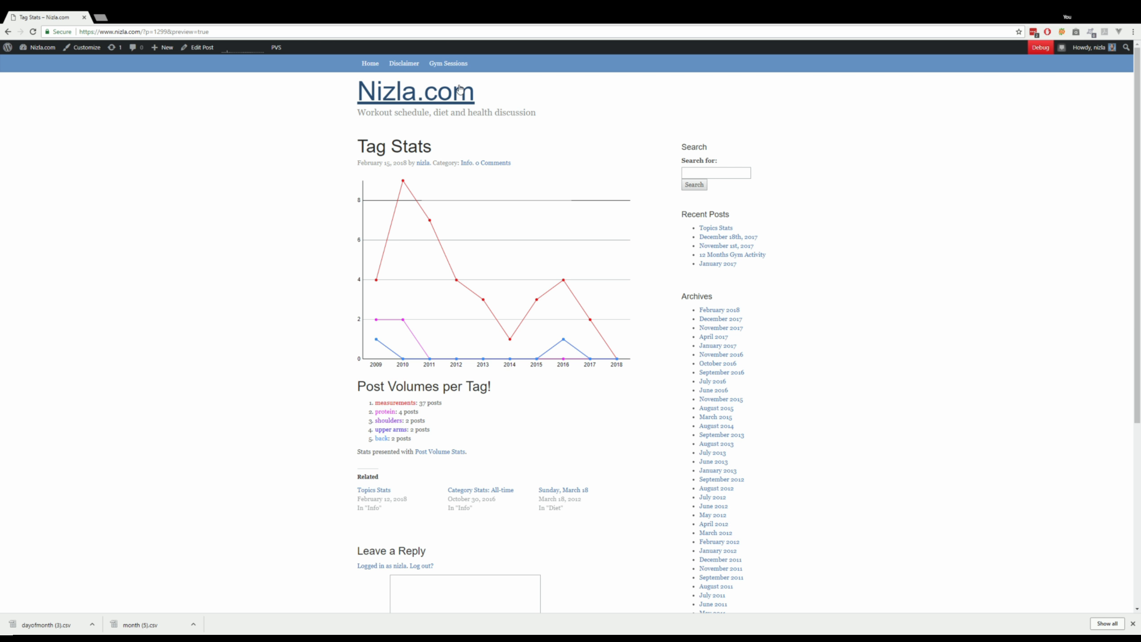
mouse_move(47, 52)
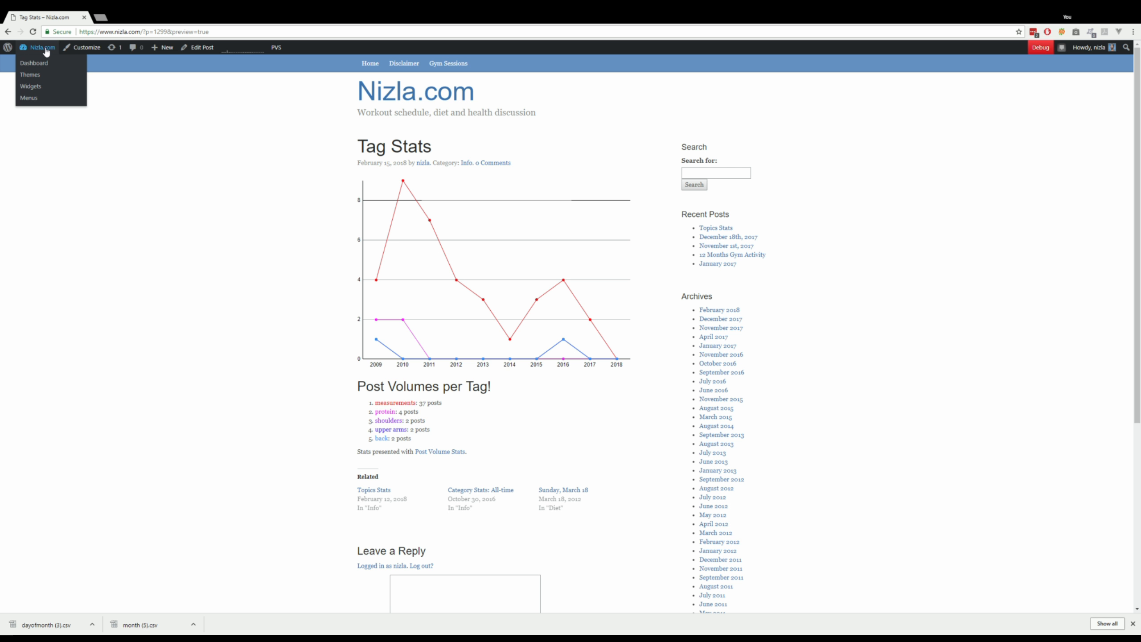
left_click(198, 49)
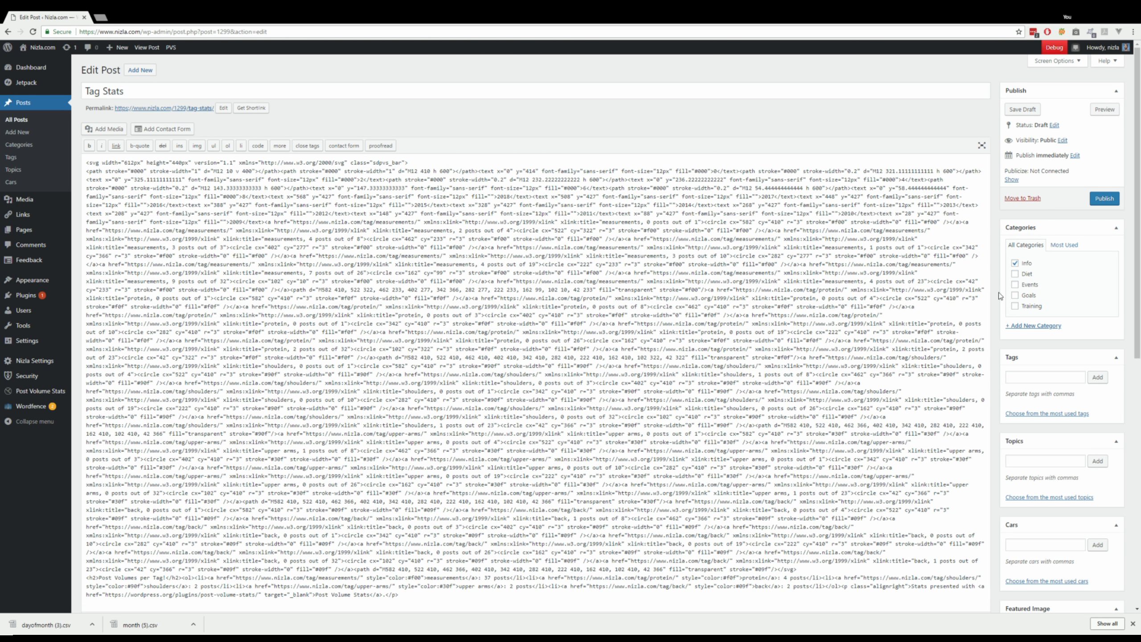
Publish the Tag Stats post and view it on the site.
left_click(1109, 202)
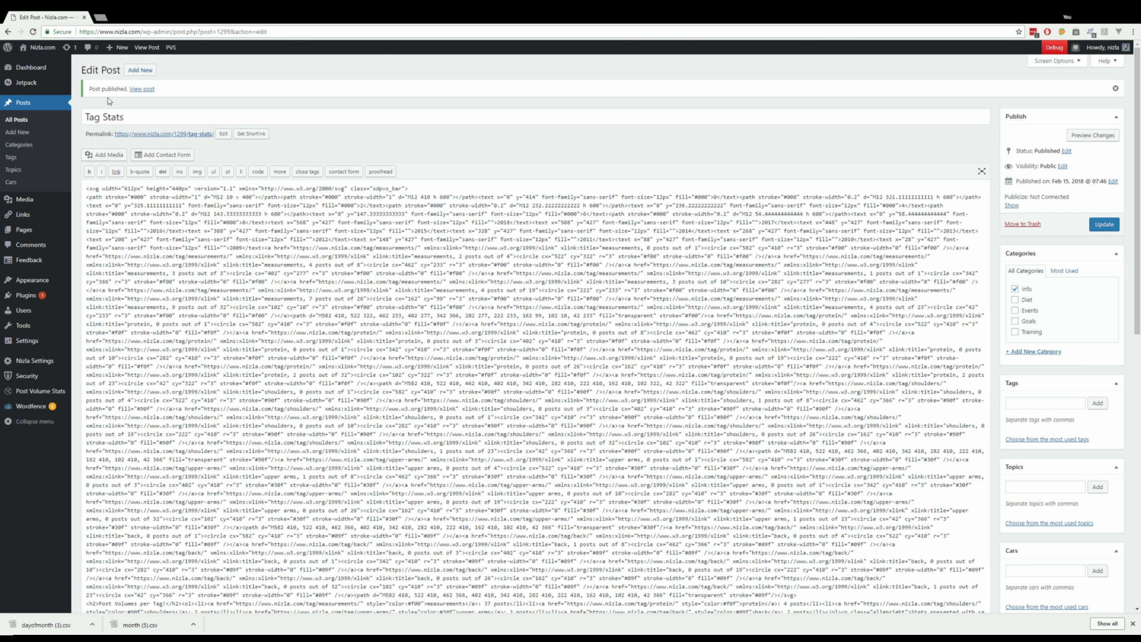
left_click(191, 133)
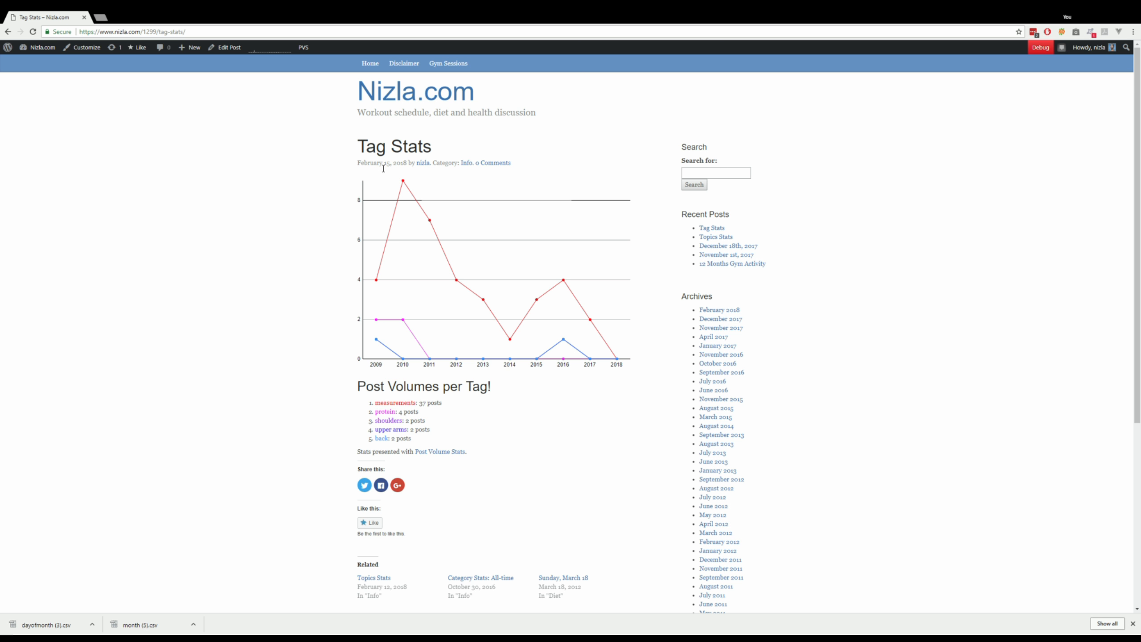
left_click_drag(366, 169, 435, 165)
View the stats charts in the site's home page sidebar.
left_click(432, 184)
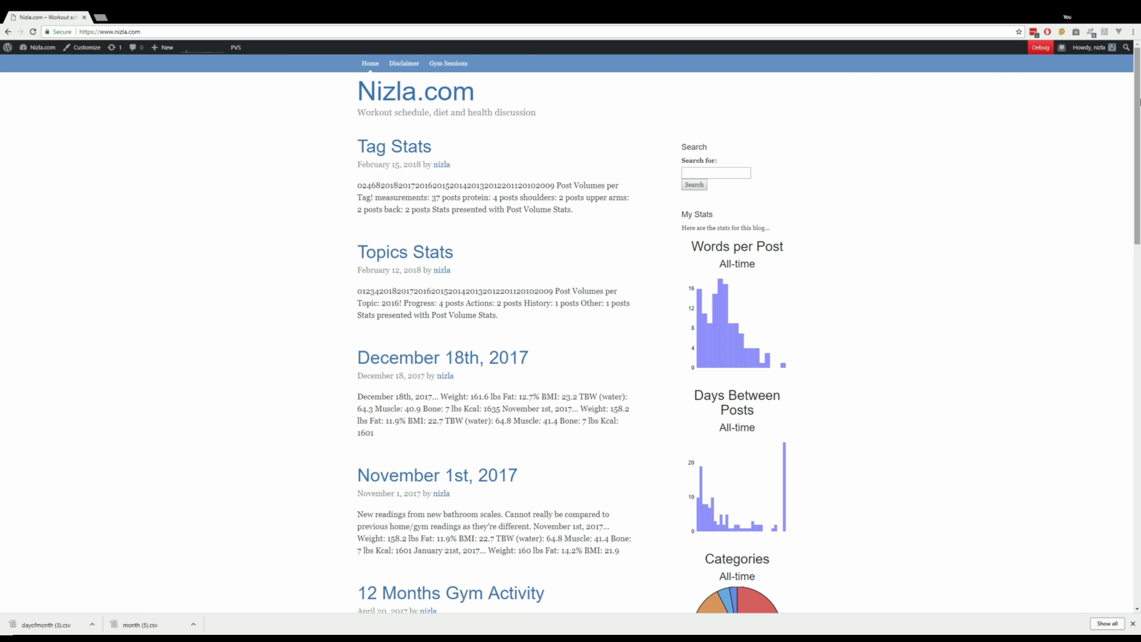
left_click_drag(1139, 103, 1140, 159)
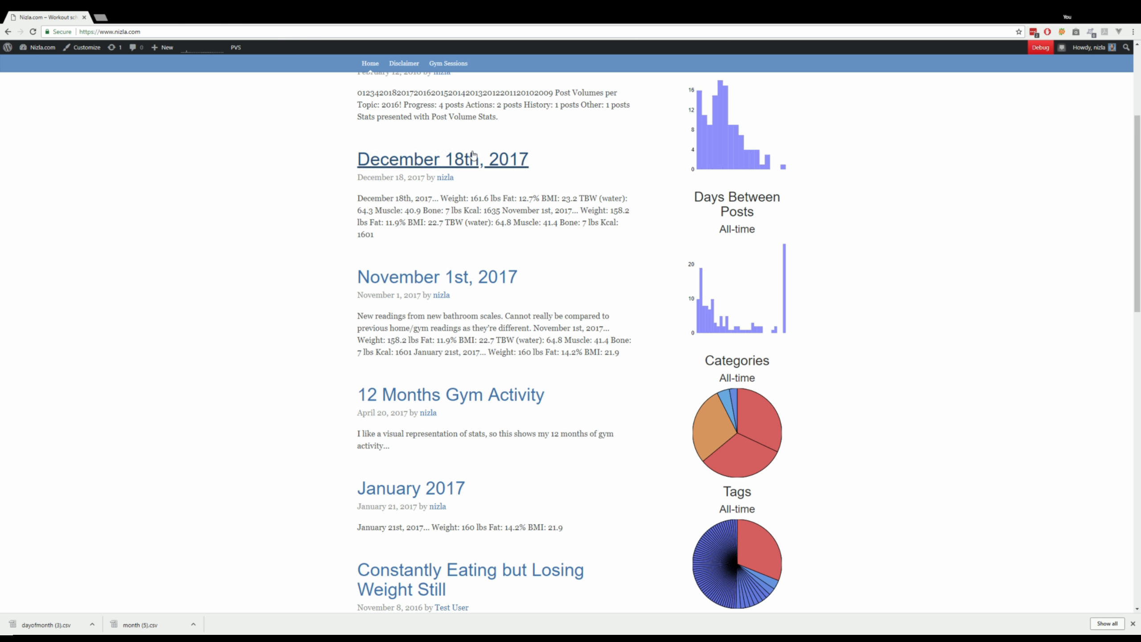
Open the site's widget management and expand the settings of both Post Volume Stats widgets in the Sidebar.
mouse_move(49, 51)
left_click(33, 85)
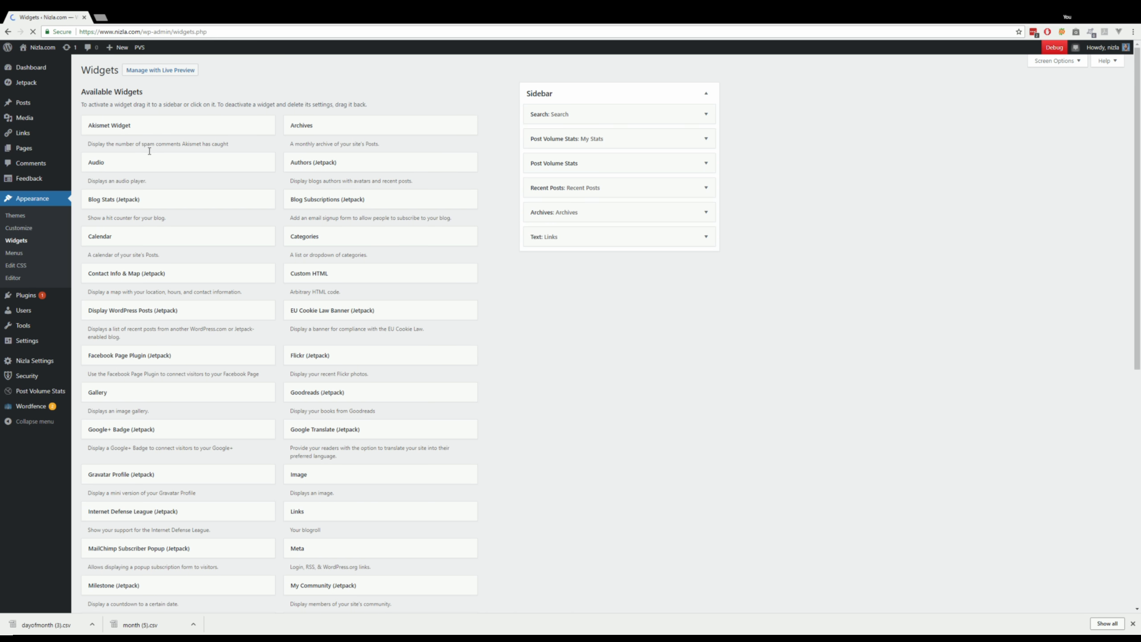
left_click(707, 143)
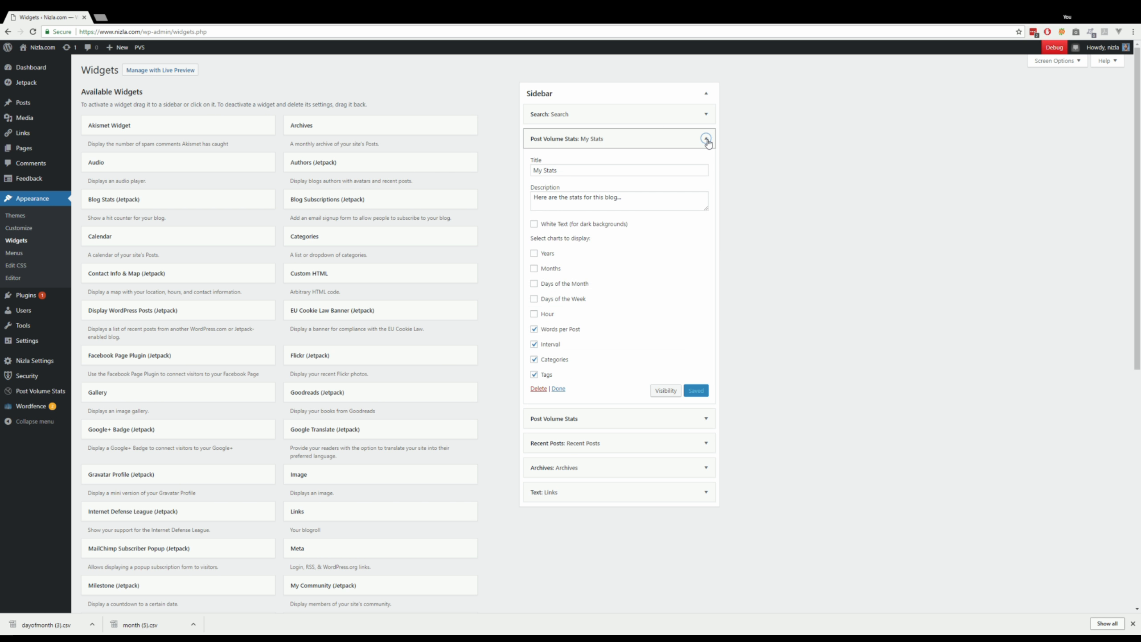
left_click(711, 420)
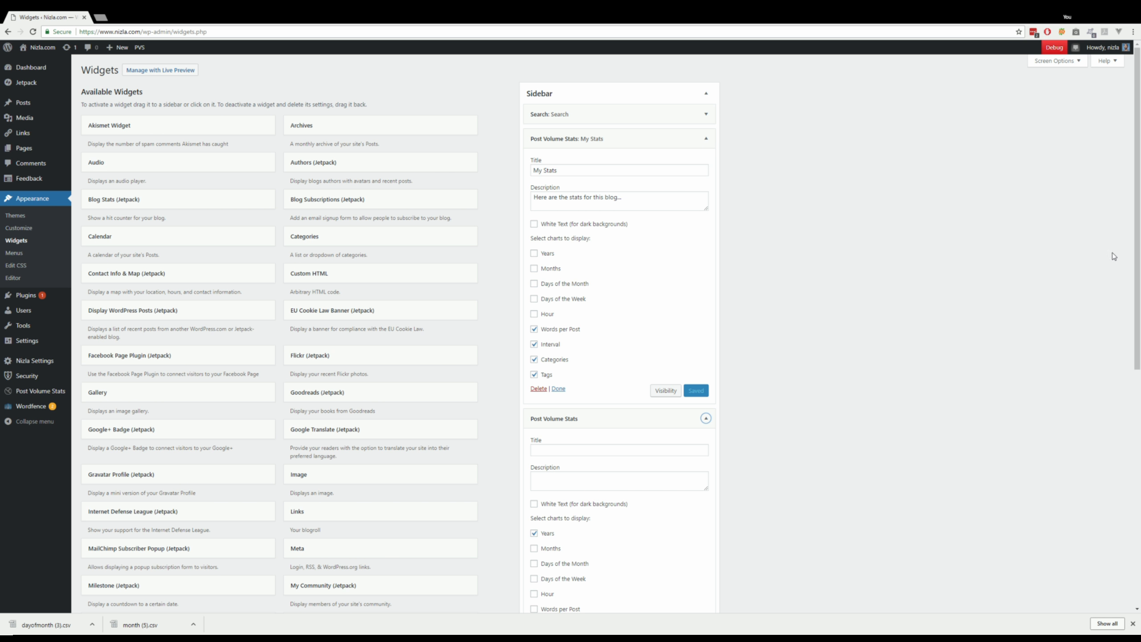
Try to add another Post Volume Stats widget to the Sidebar from the available widgets.
left_click_drag(1137, 255, 1139, 439)
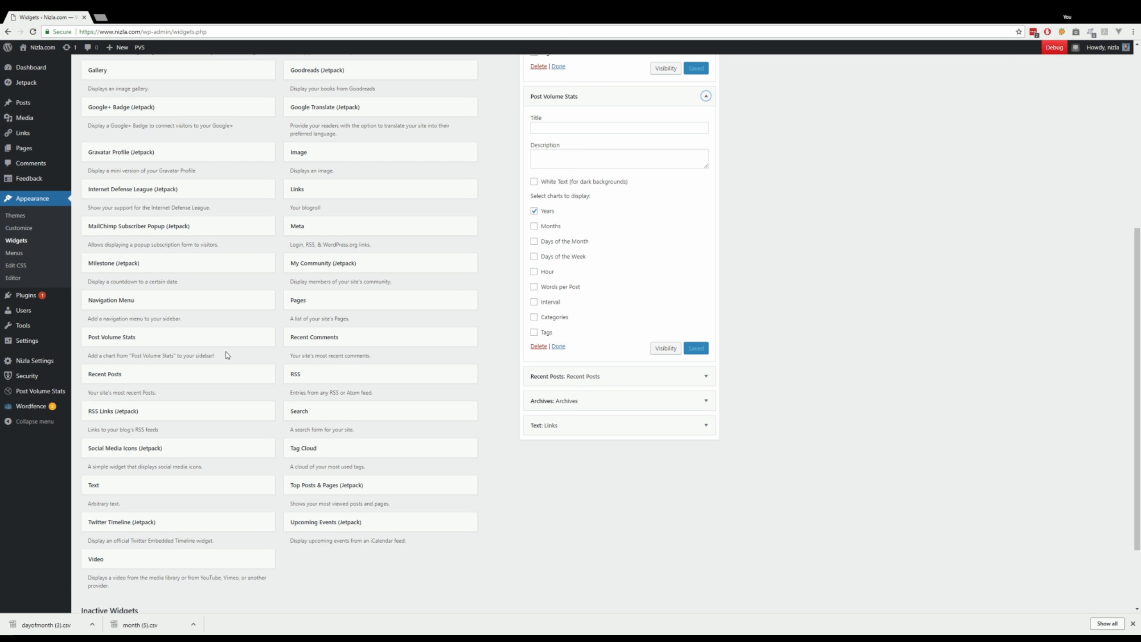
left_click_drag(135, 343, 492, 332)
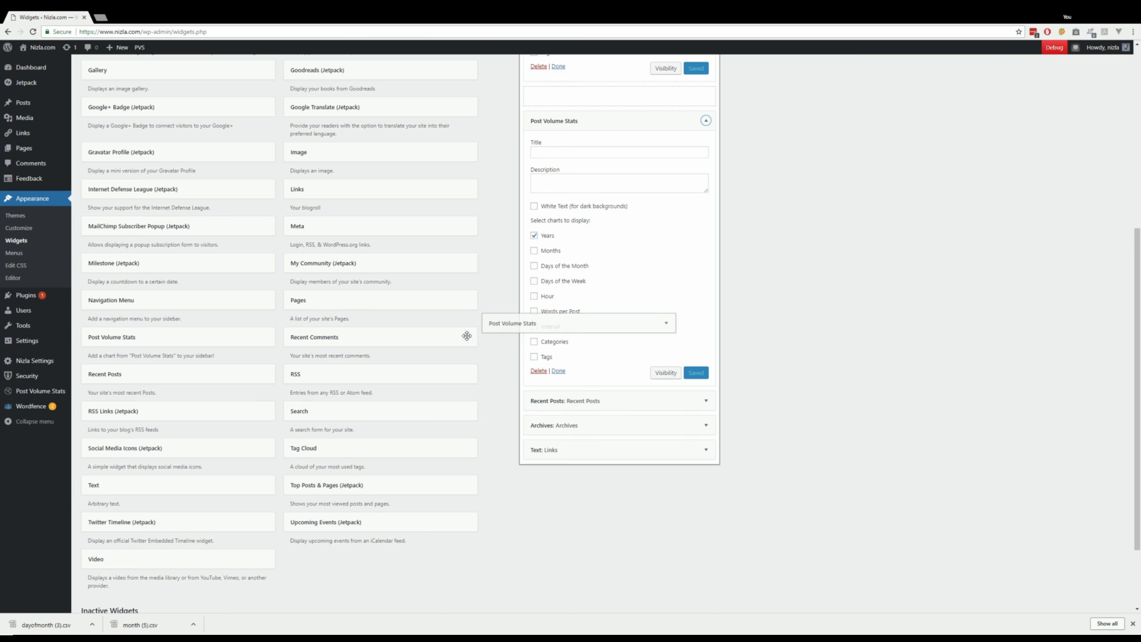
scroll(1090, 290, "up", 5)
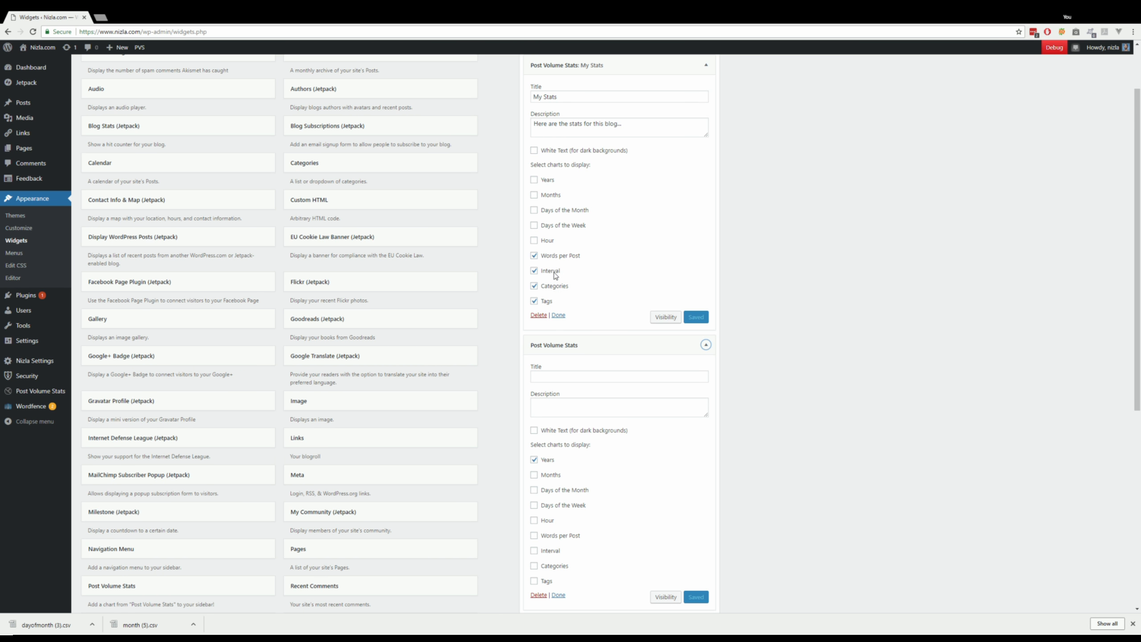
Show the My Stats widget's visibility conditions, and look over the chart selection of the untitled Post Volume Stats widget.
left_click(674, 318)
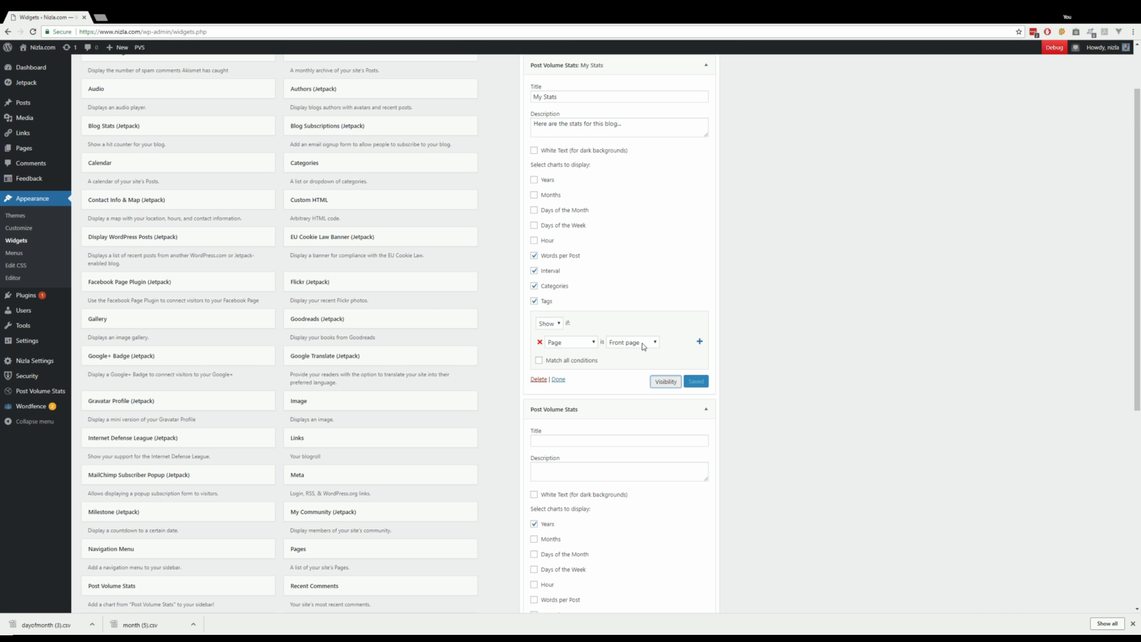
scroll(1139, 387, "down", 3)
left_click_drag(1140, 396, 1140, 481)
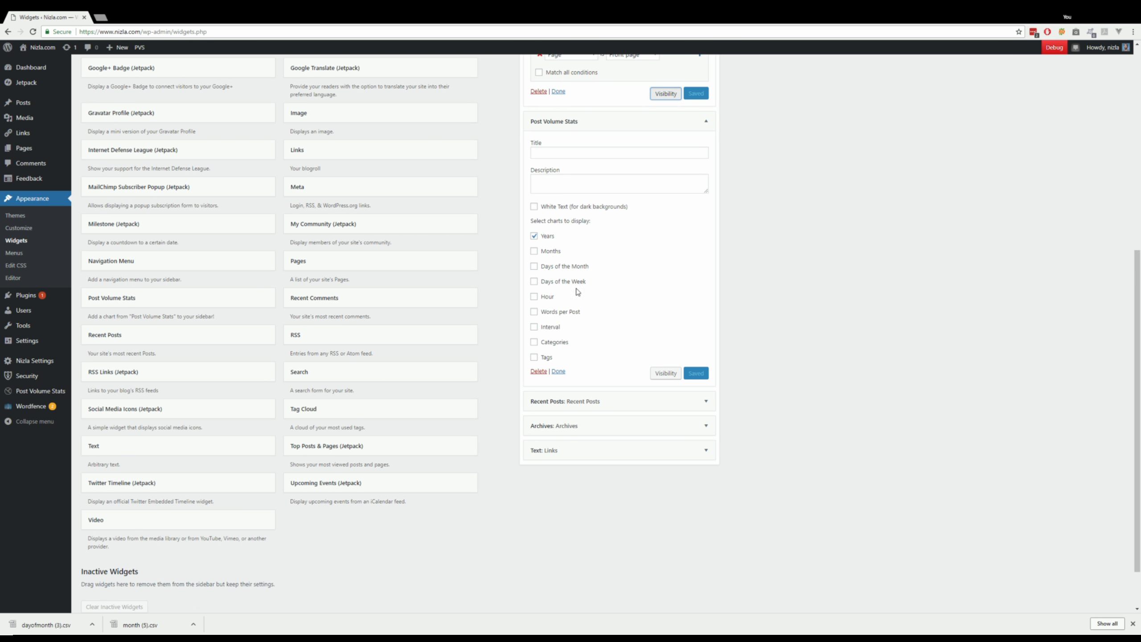
left_click_drag(1138, 355, 1140, 200)
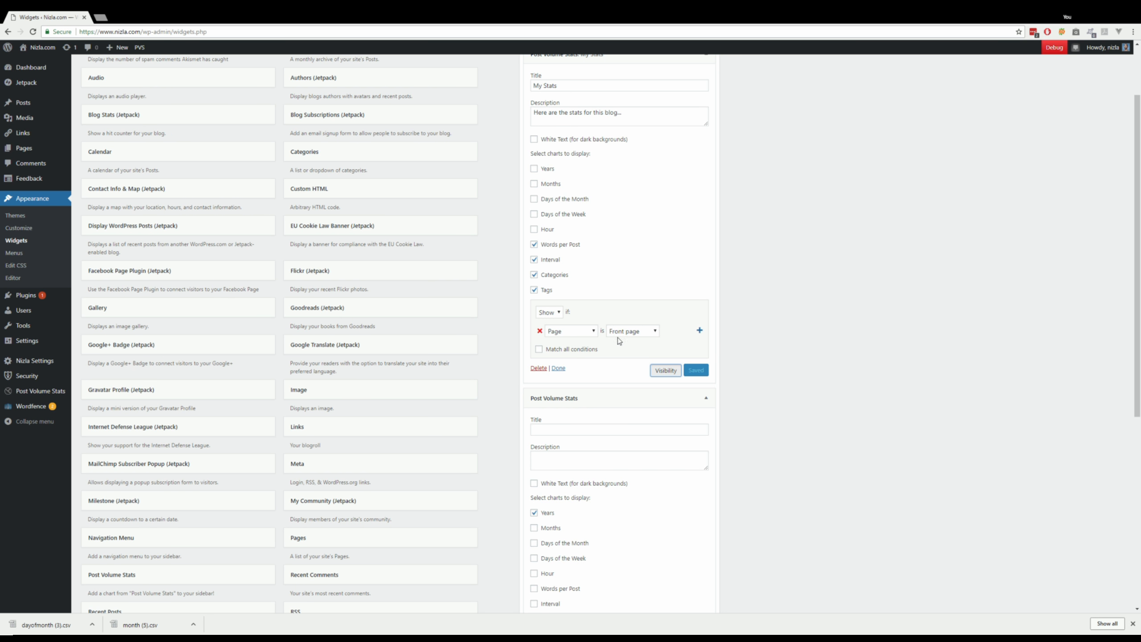
Try moving the Years chart from the untitled stats widget to My Stats, and restore the original chart selections.
left_click(534, 514)
left_click(535, 169)
left_click(538, 516)
left_click(704, 372)
Show the untitled Post Volume Stats widget's visibility conditions, and save the widget without selecting a condition.
left_click_drag(1139, 230, 1139, 344)
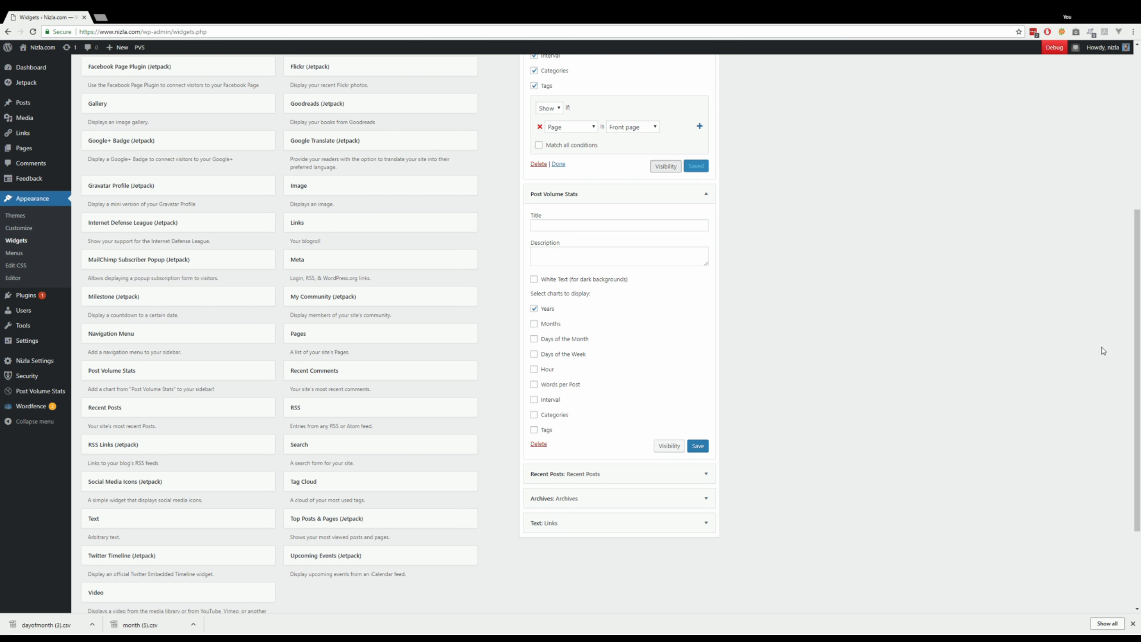
left_click(663, 450)
left_click(595, 471)
left_click(582, 484)
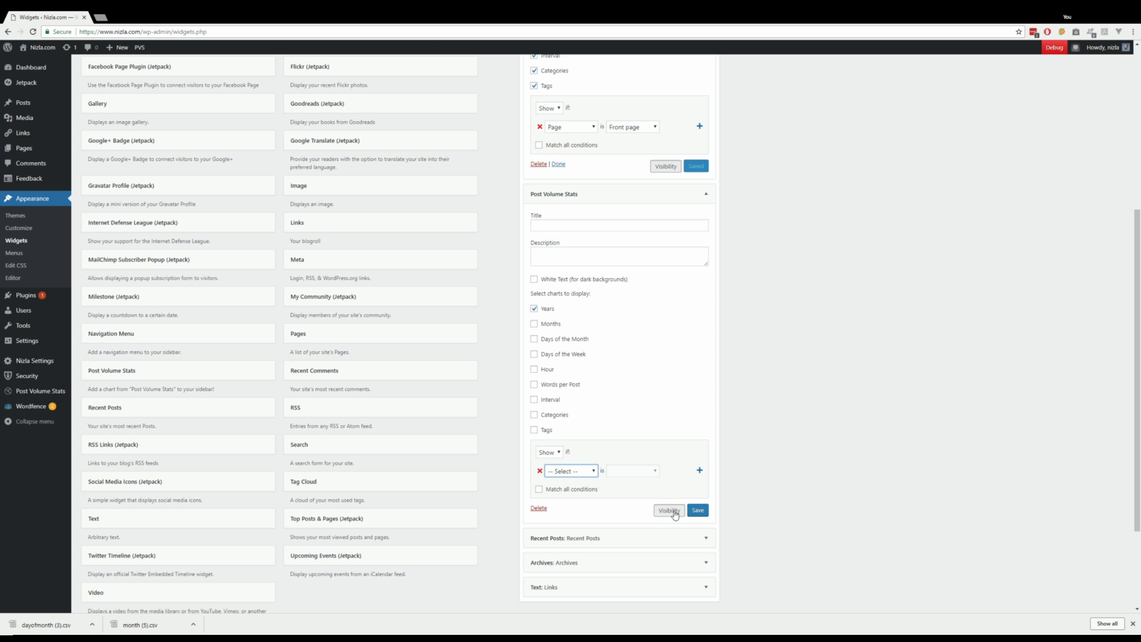
left_click(704, 512)
Return to the site's home page and examine the charts both stats widgets display in its sidebar.
scroll(220, 169, "up", 6)
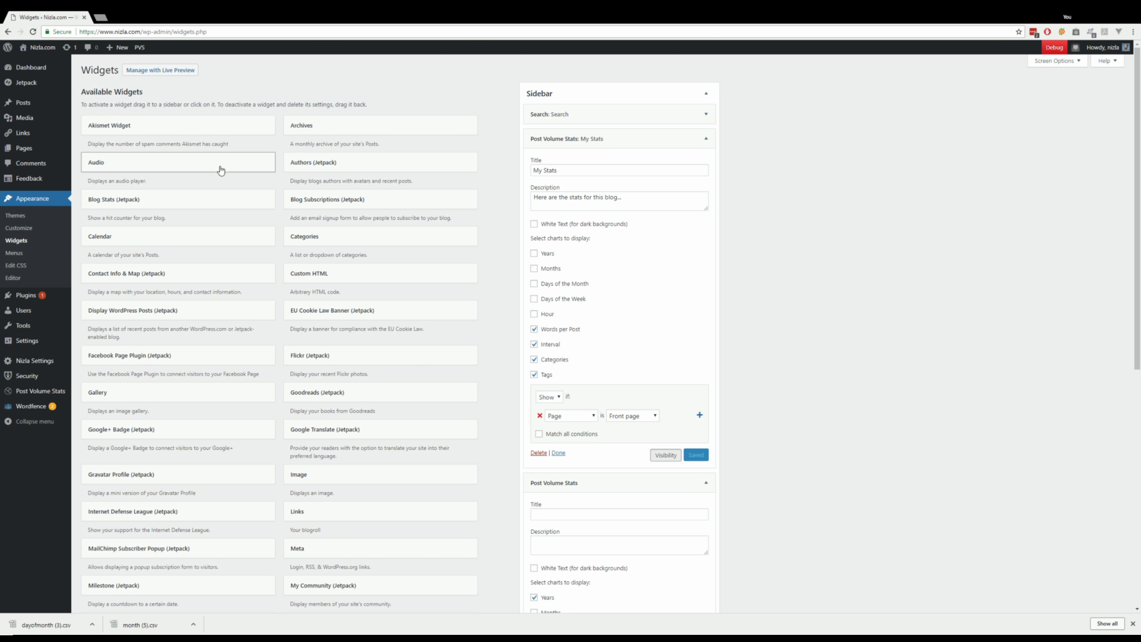
left_click(38, 64)
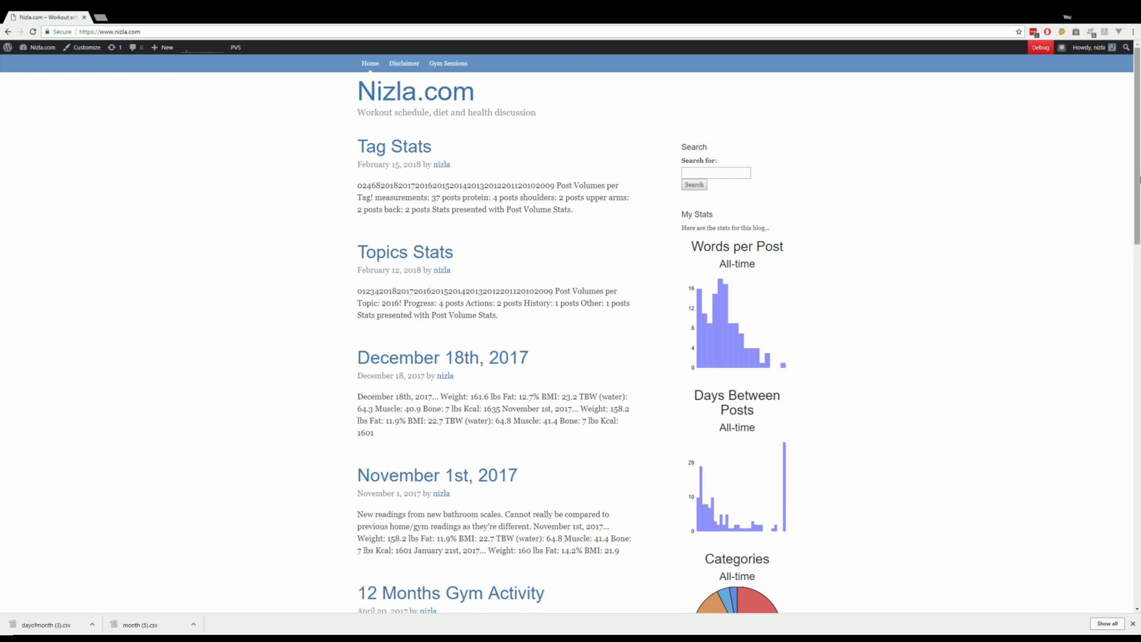
left_click_drag(1140, 180, 1140, 352)
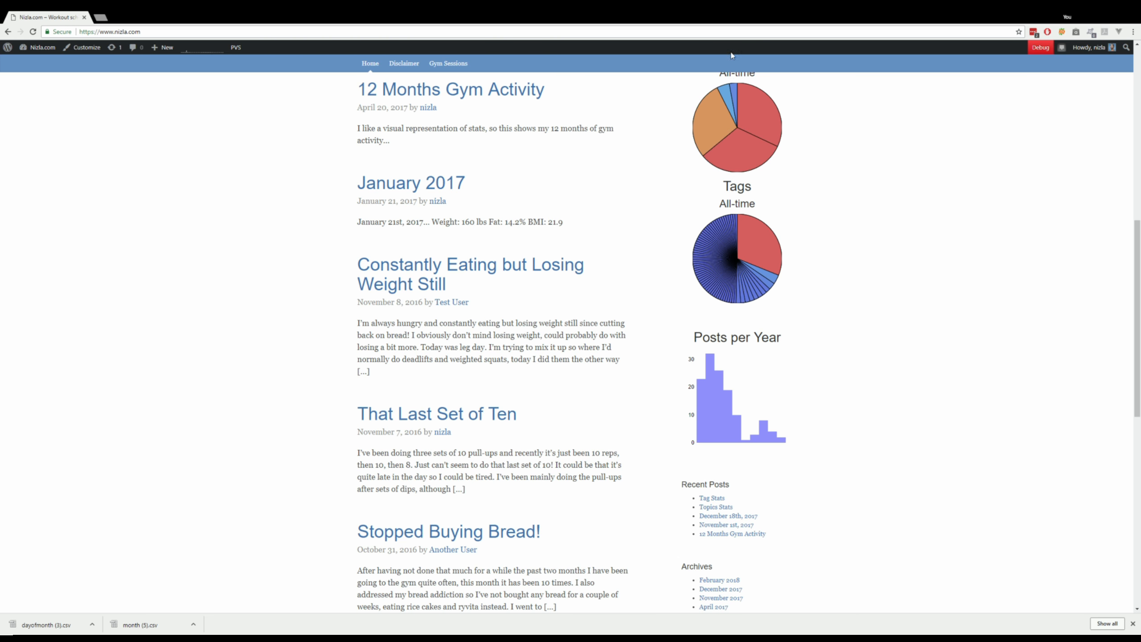
left_click_drag(1140, 288, 1137, 128)
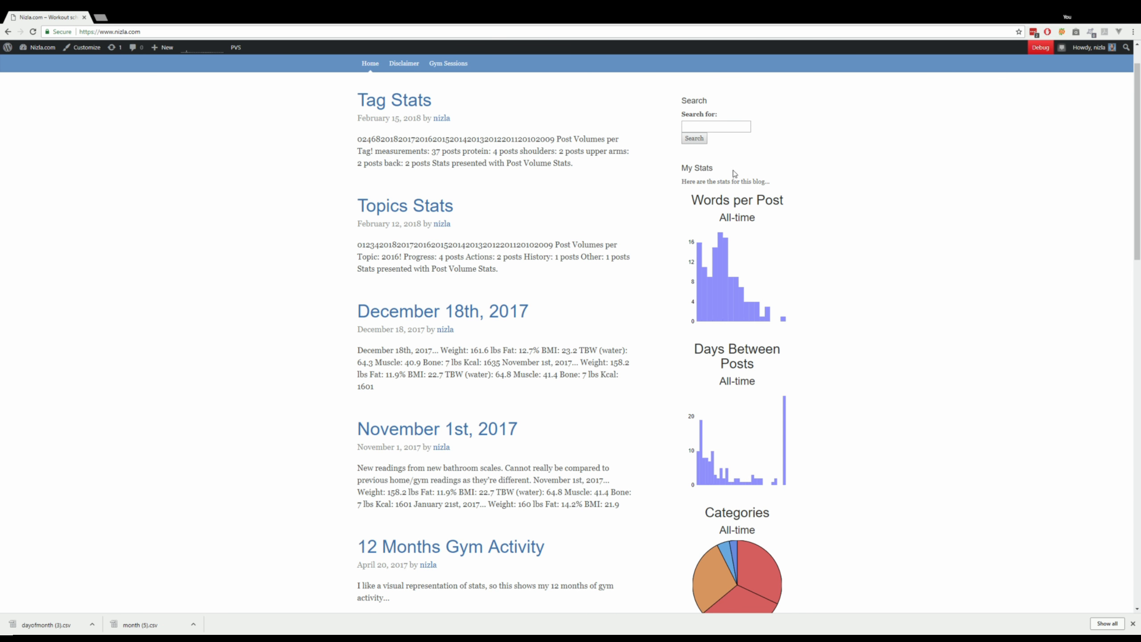
Open the Tag Stats post and examine the Posts per Year chart in its sidebar.
left_click(403, 108)
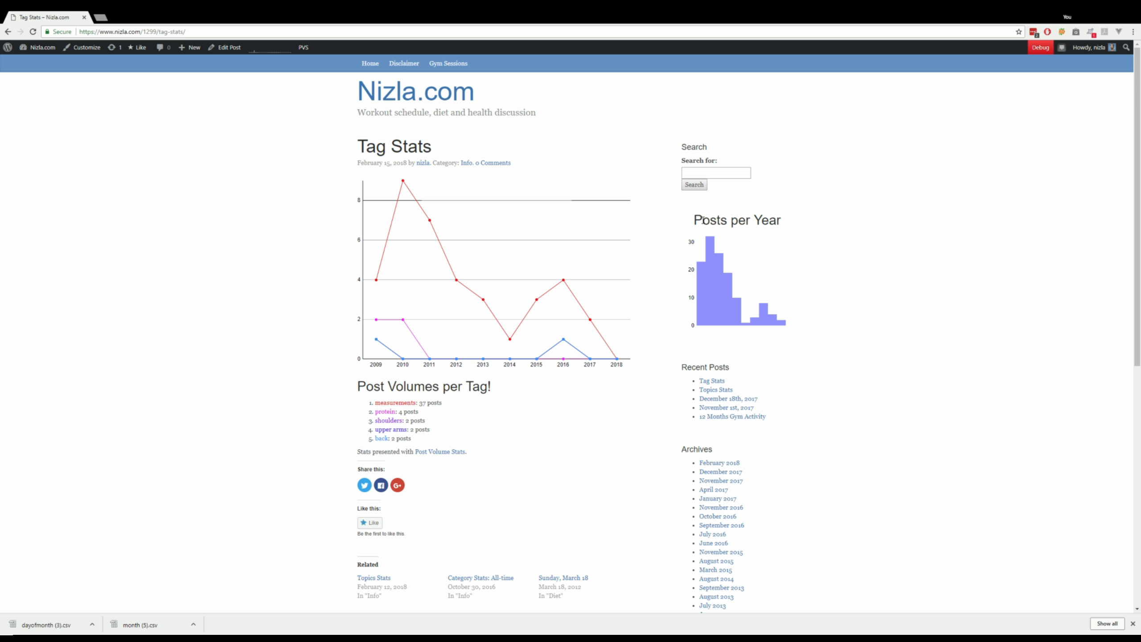
left_click_drag(694, 221, 815, 311)
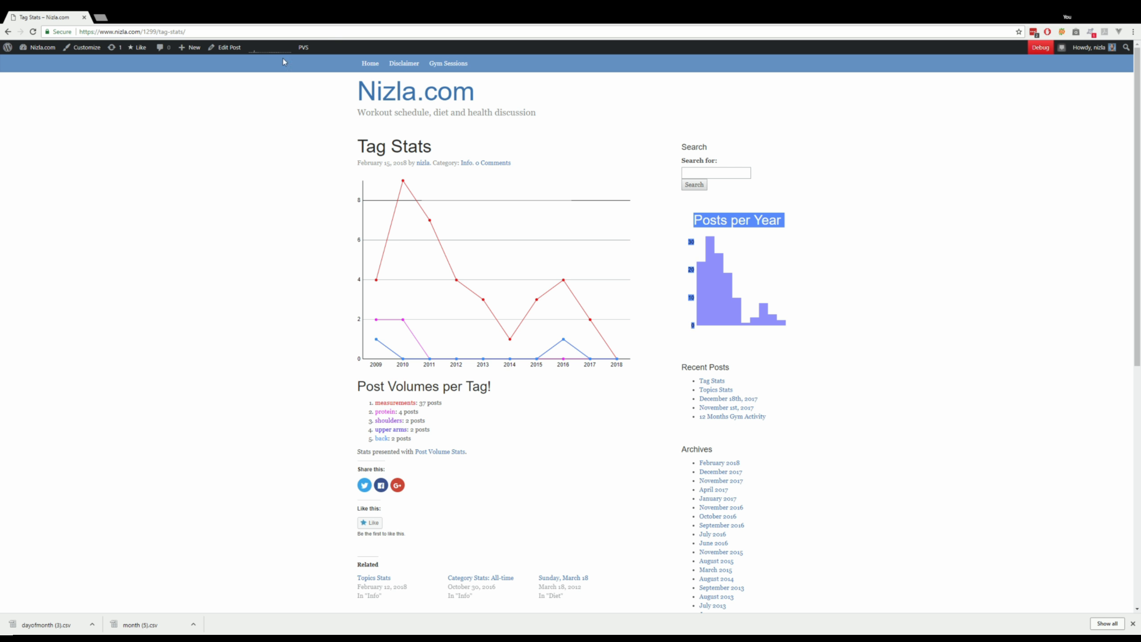
Filter the Post Volume Stats by the year 2014 through the Date Range page, and view the resulting charts.
left_click(308, 53)
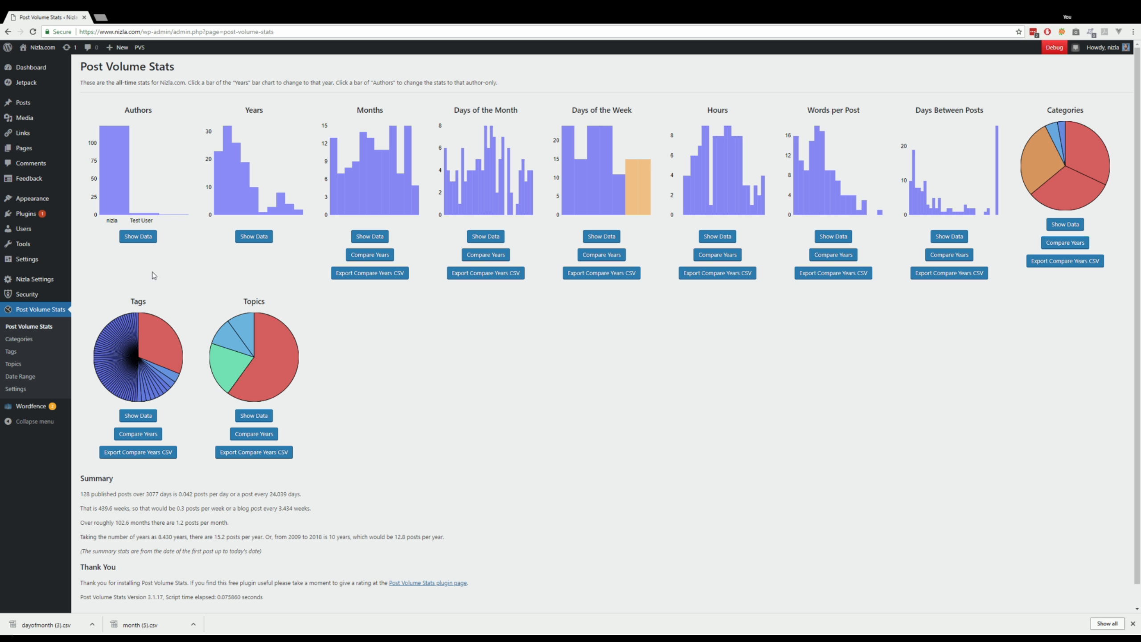
left_click(26, 380)
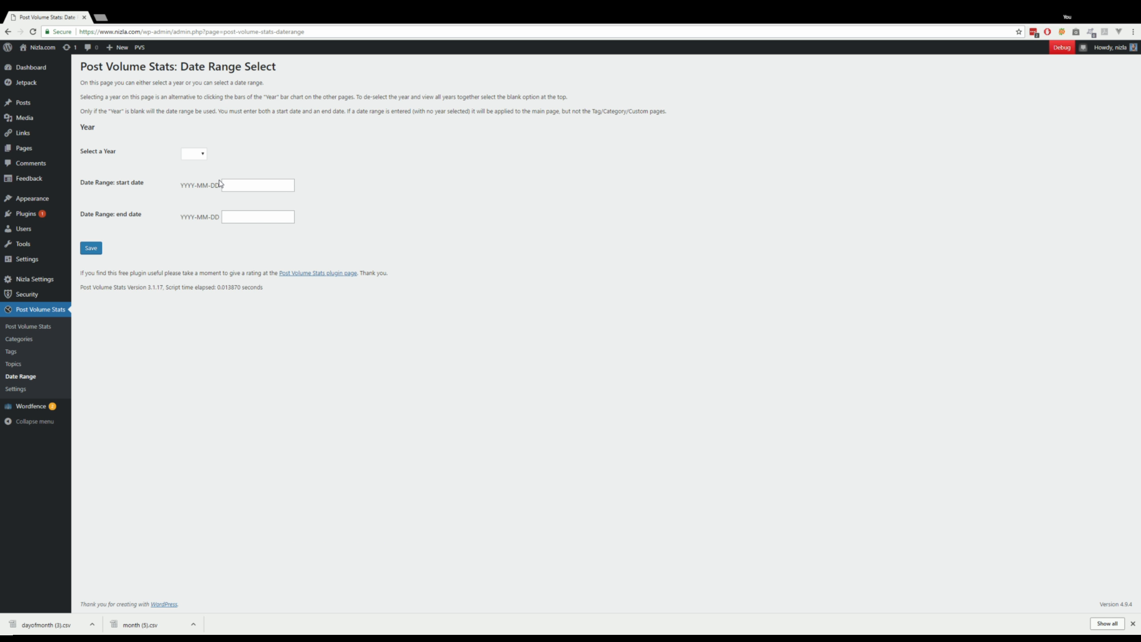
left_click(194, 157)
left_click(193, 213)
left_click(96, 251)
left_click(45, 331)
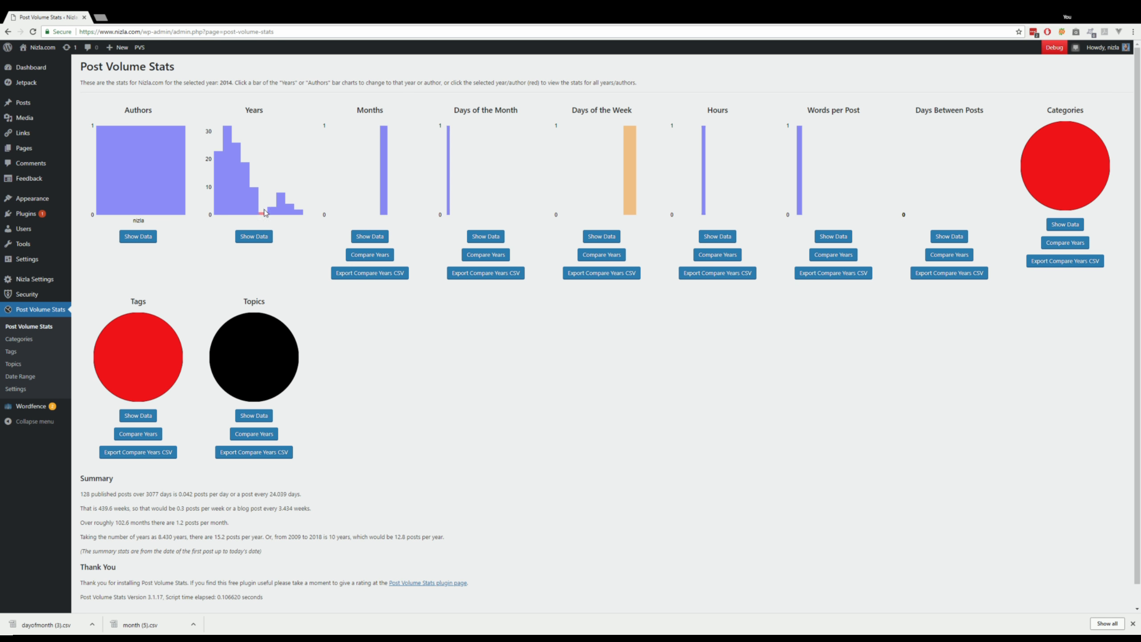
Clear the selected year and save a date range from 2017-02-15 to 2018-02-15 for the statistics.
left_click(22, 379)
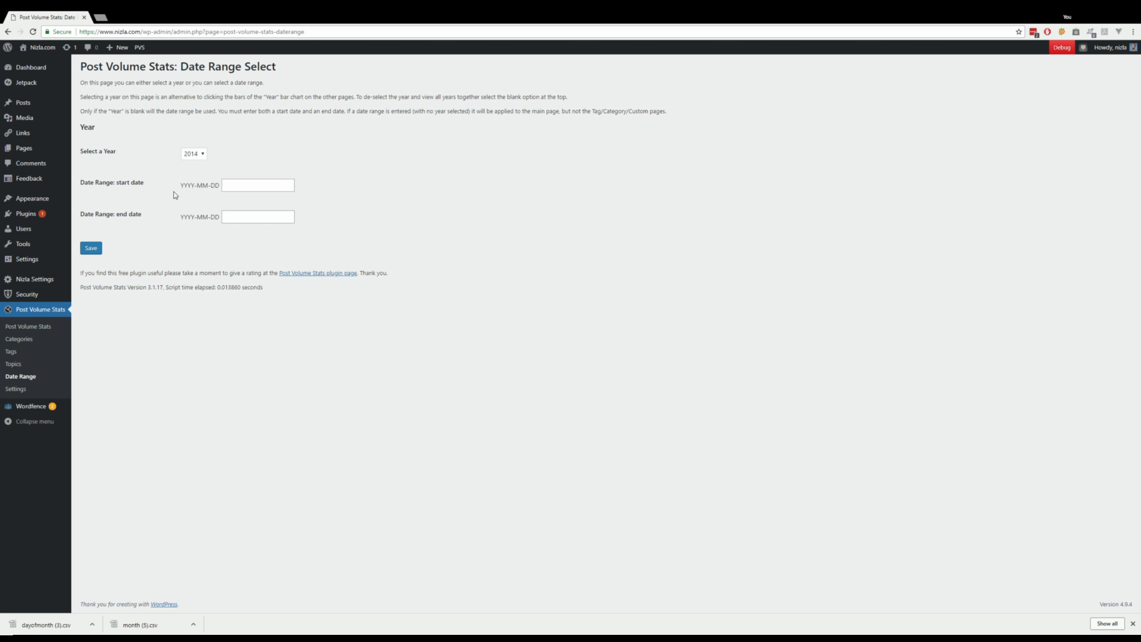
left_click(258, 164)
left_click_drag(89, 156, 186, 161)
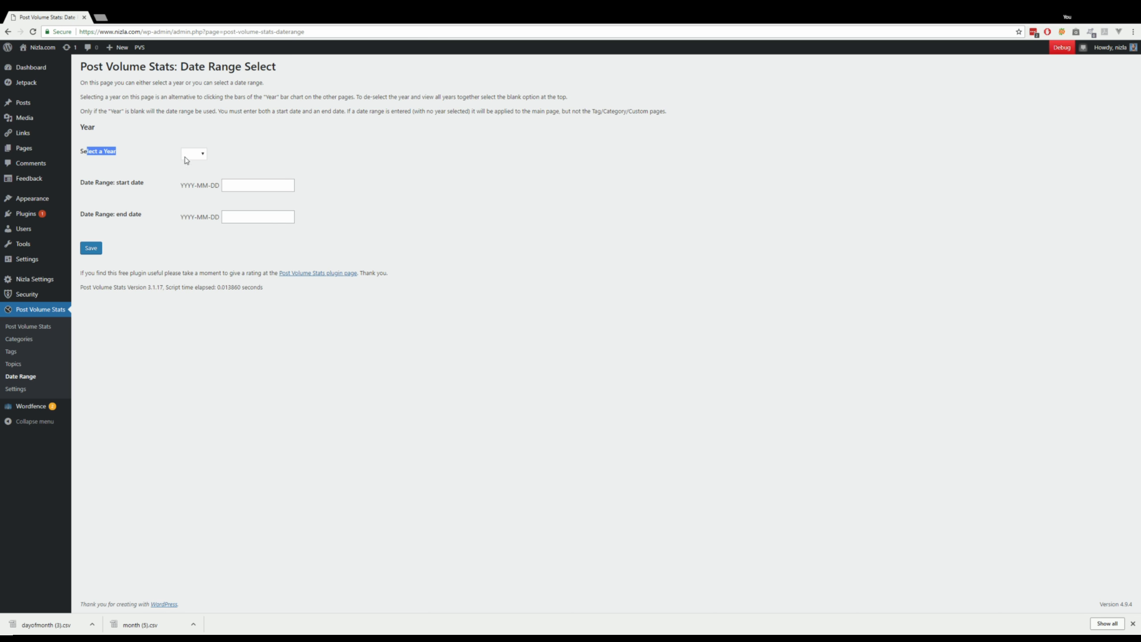
left_click(235, 154)
left_click(243, 190)
left_click(258, 223)
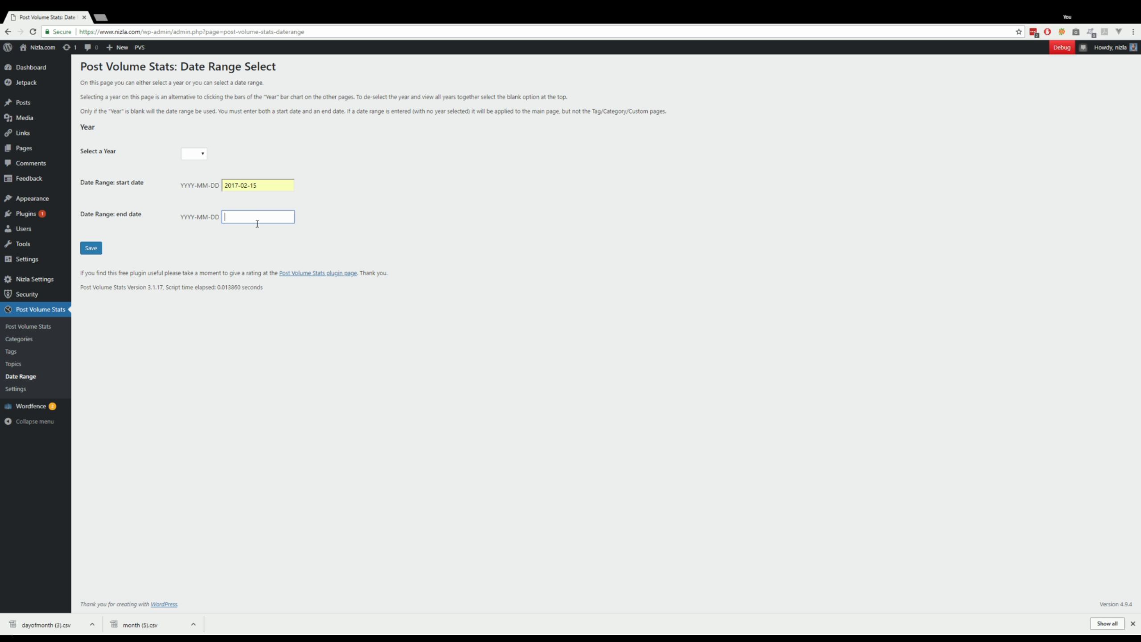
left_click(250, 242)
left_click_drag(254, 218, 259, 220)
type("15")
key("Return")
left_click(94, 249)
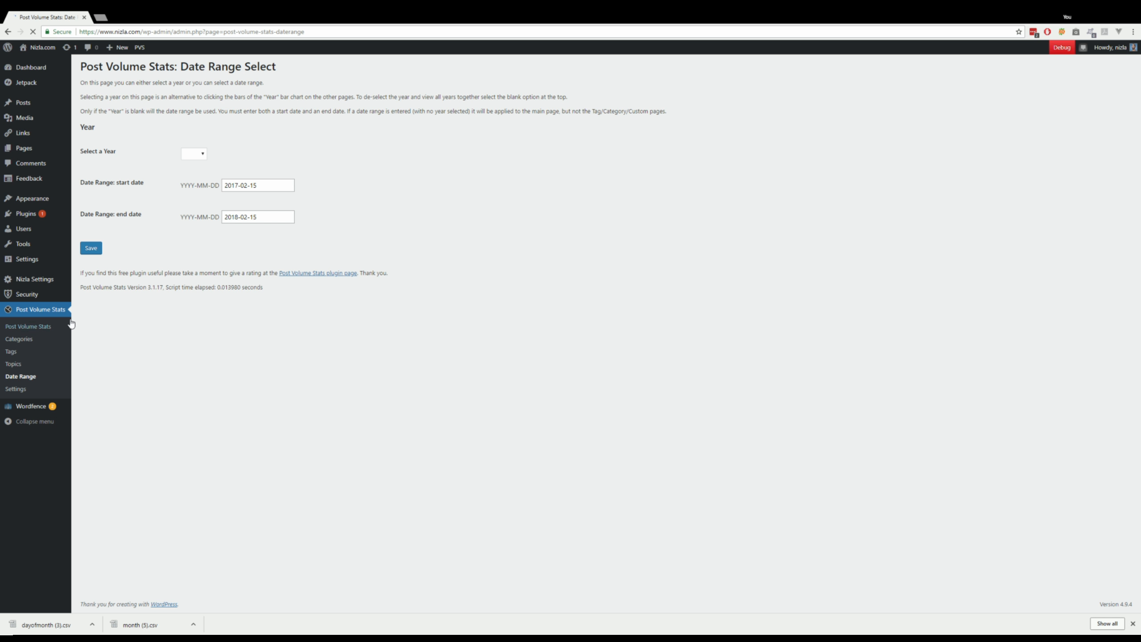
Show the main statistics for the saved date range, and compare the posts per month across years.
left_click(36, 327)
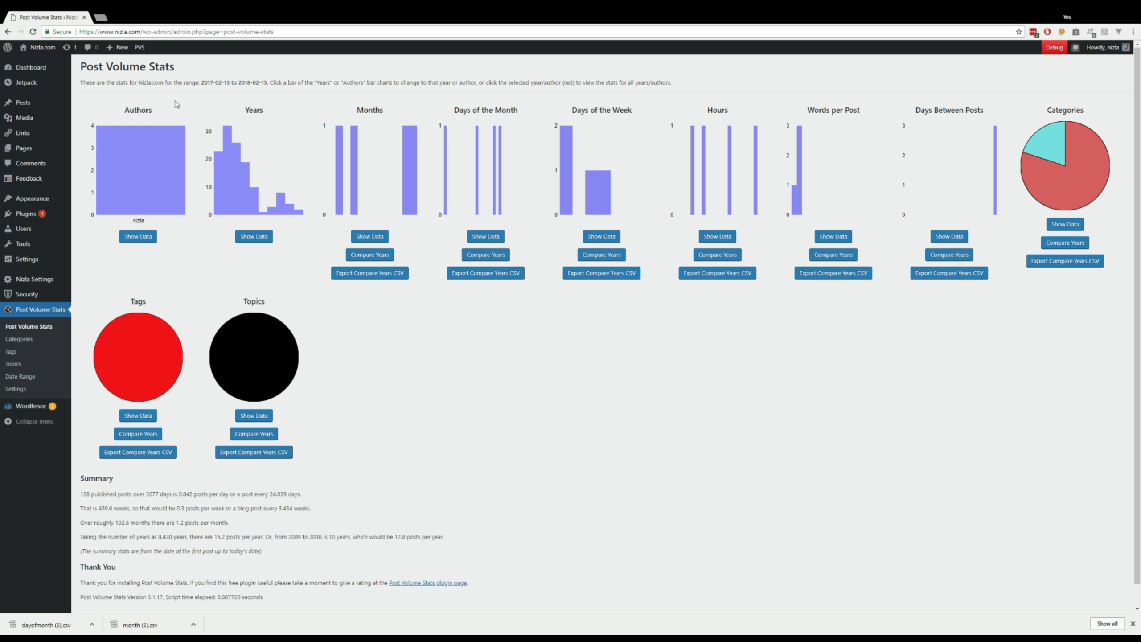
left_click_drag(202, 83, 274, 83)
left_click(298, 145)
left_click(387, 255)
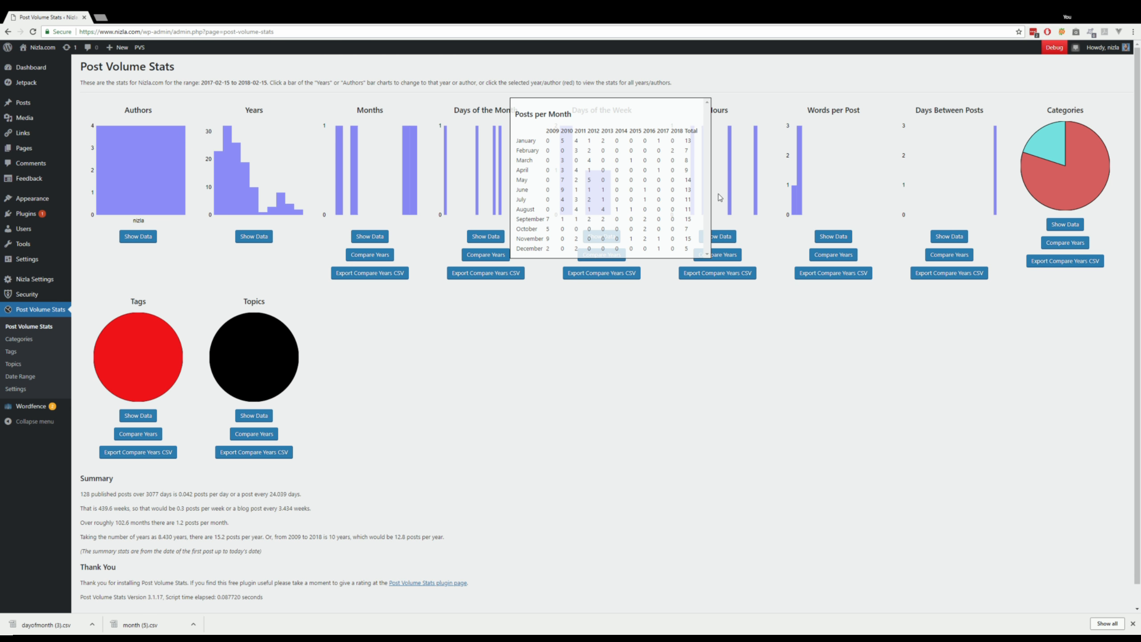
left_click(434, 380)
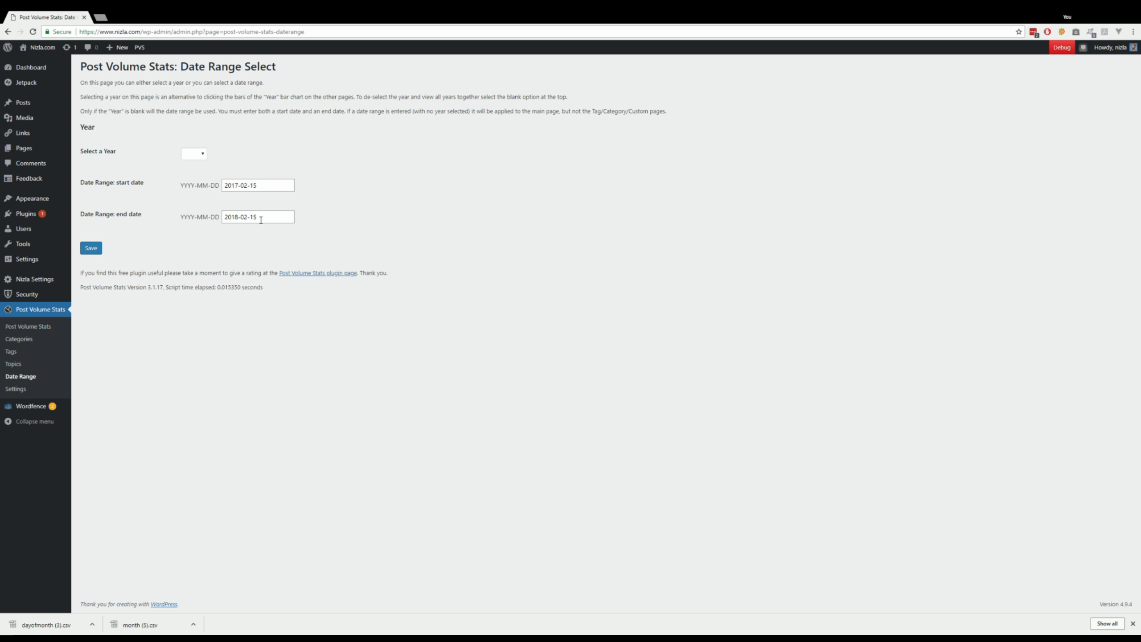
Set the date range's end date to 2018-02-16, and compare the posts per month across years on the main statistics page.
left_click(258, 220)
key("Return")
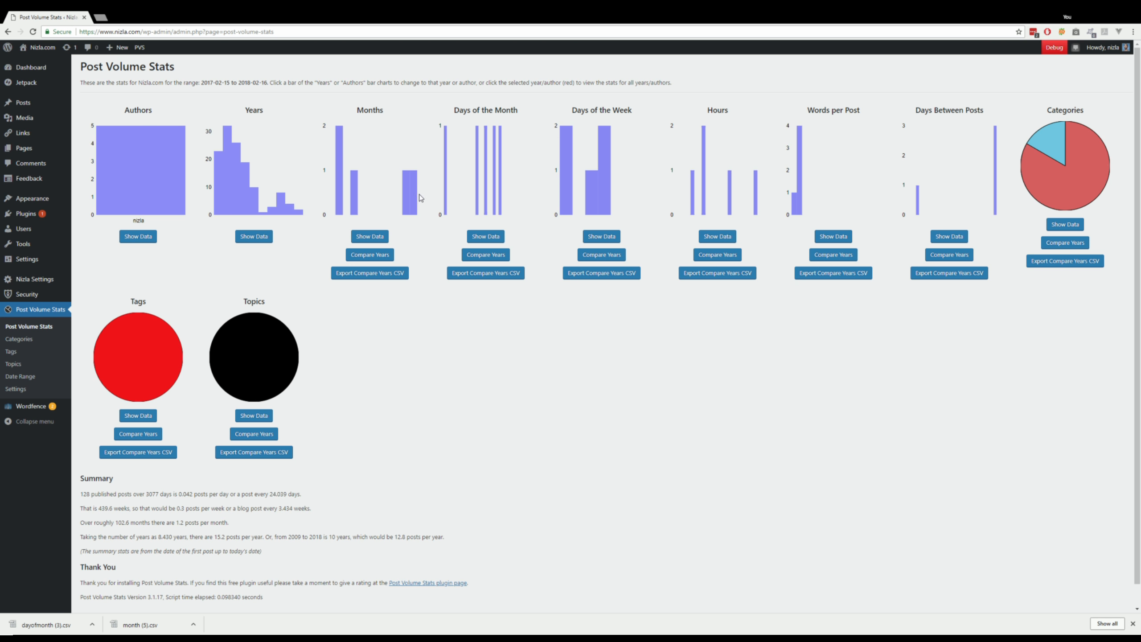
left_click(385, 255)
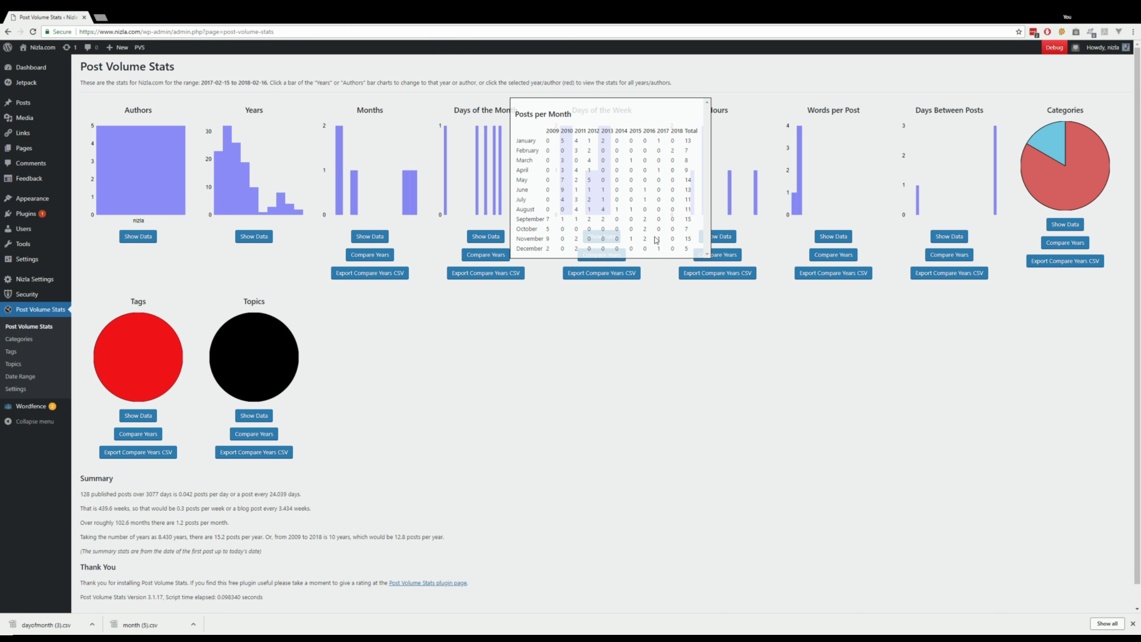
left_click(733, 371)
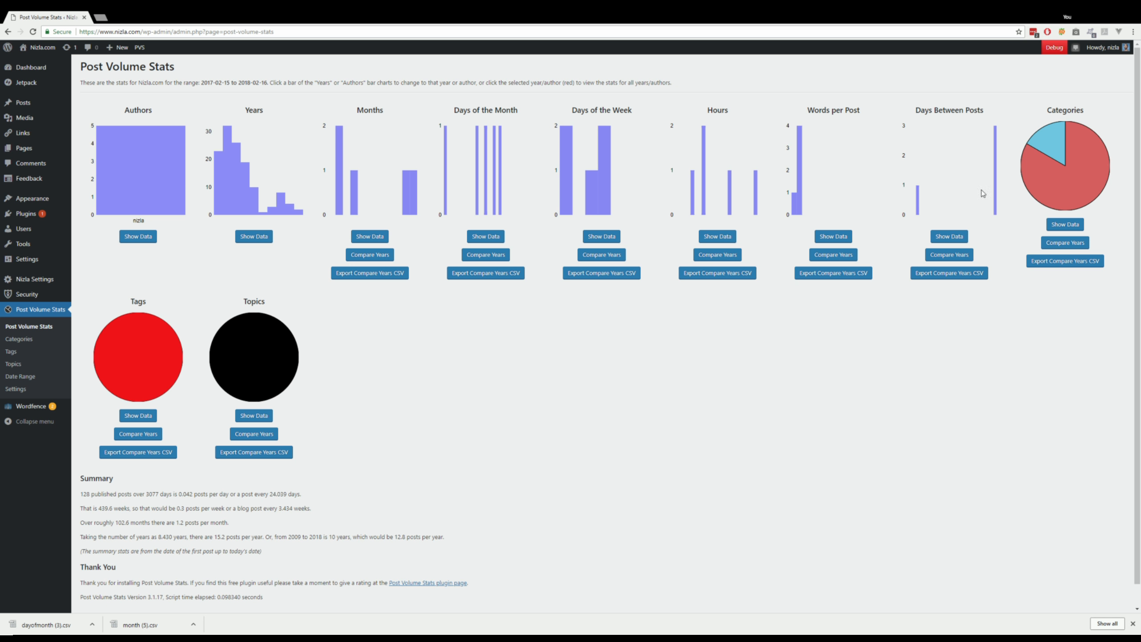
Examine the Days Between Posts chart, and open the Post Volume Stats settings page.
left_click_drag(923, 114, 981, 107)
left_click(954, 152)
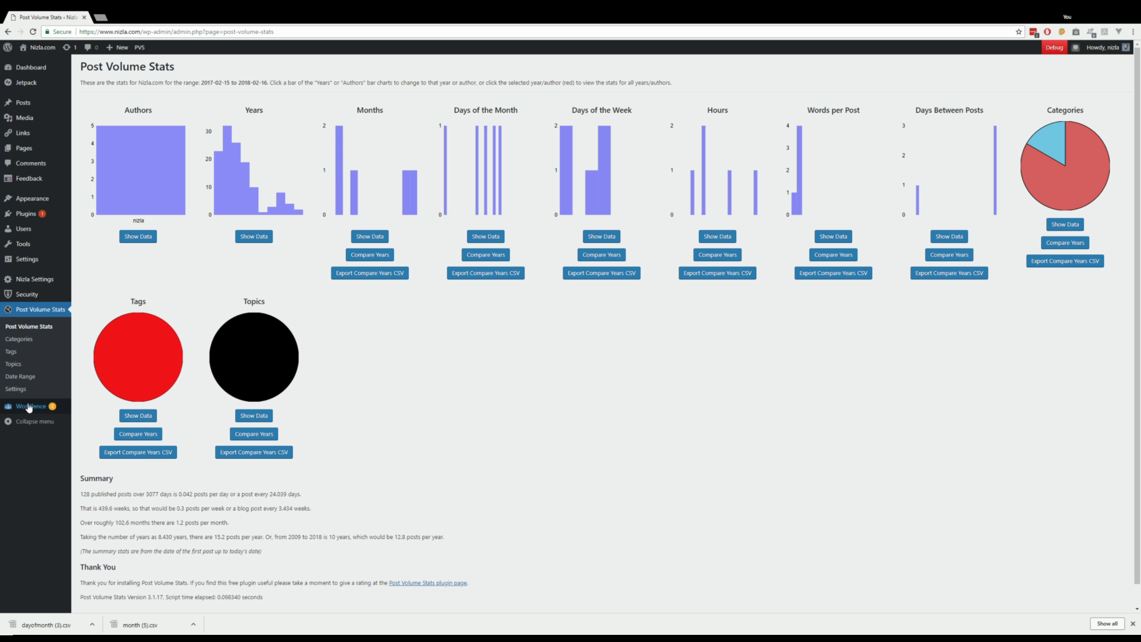
left_click(13, 388)
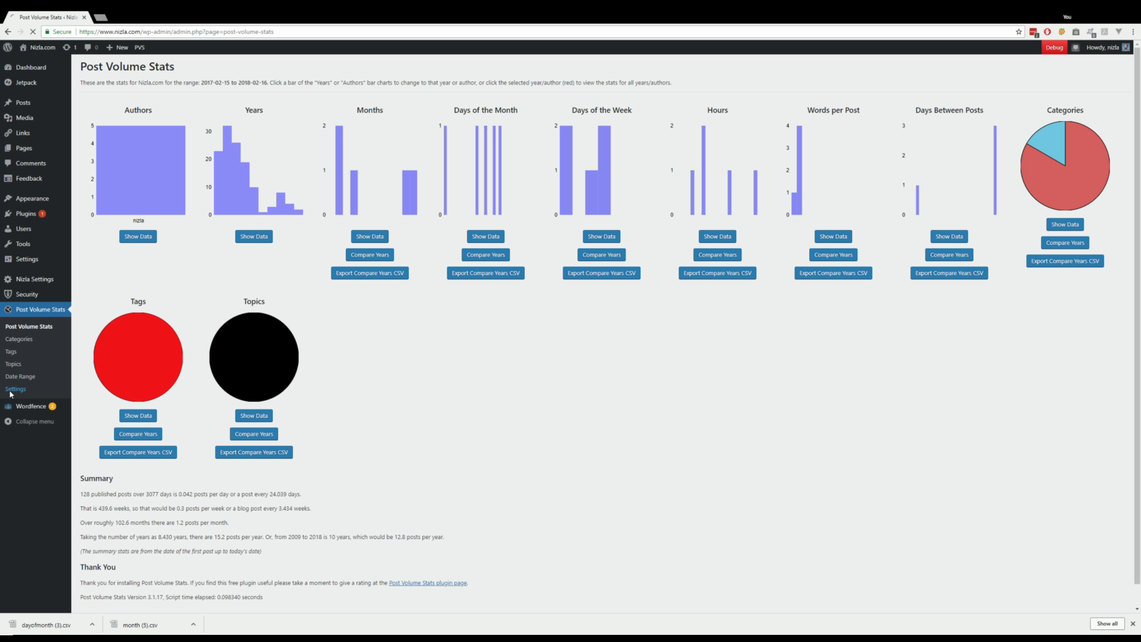